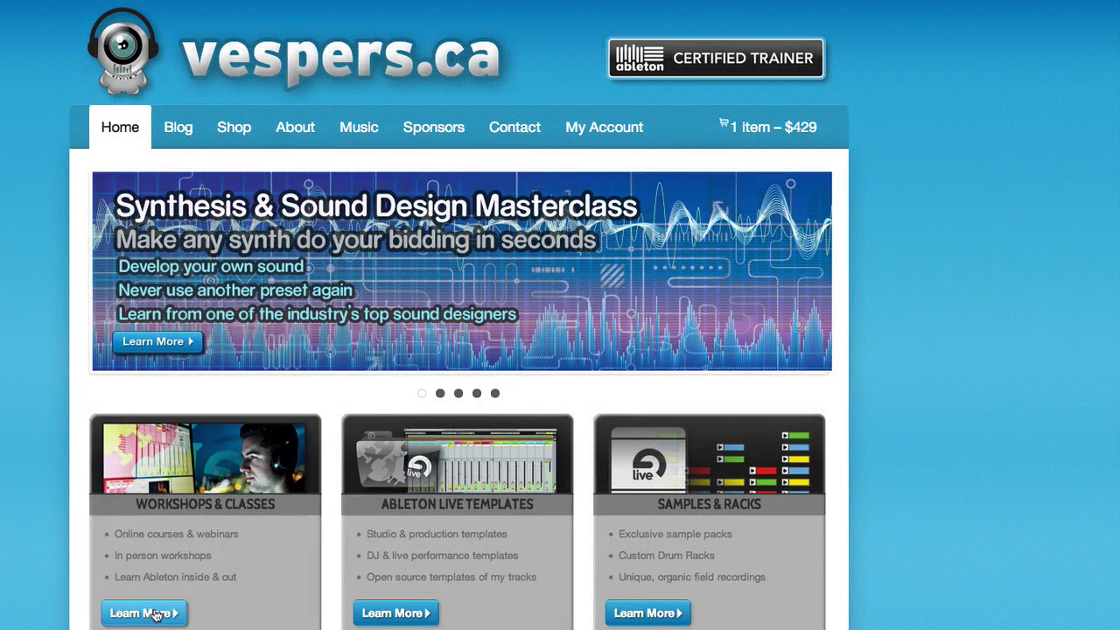
Open the Synthesis 101: Online Course page from the Workshops & Classes listing and read through its product description.
click(156, 615)
scroll(156, 614, down, 10)
scroll(154, 607, down, 2)
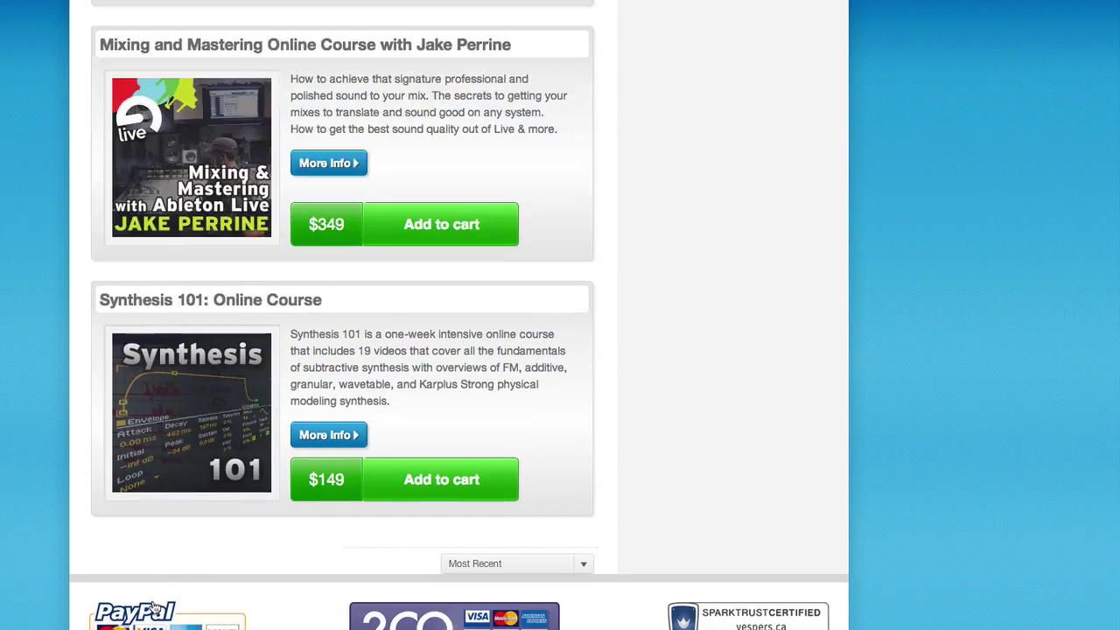
click(233, 302)
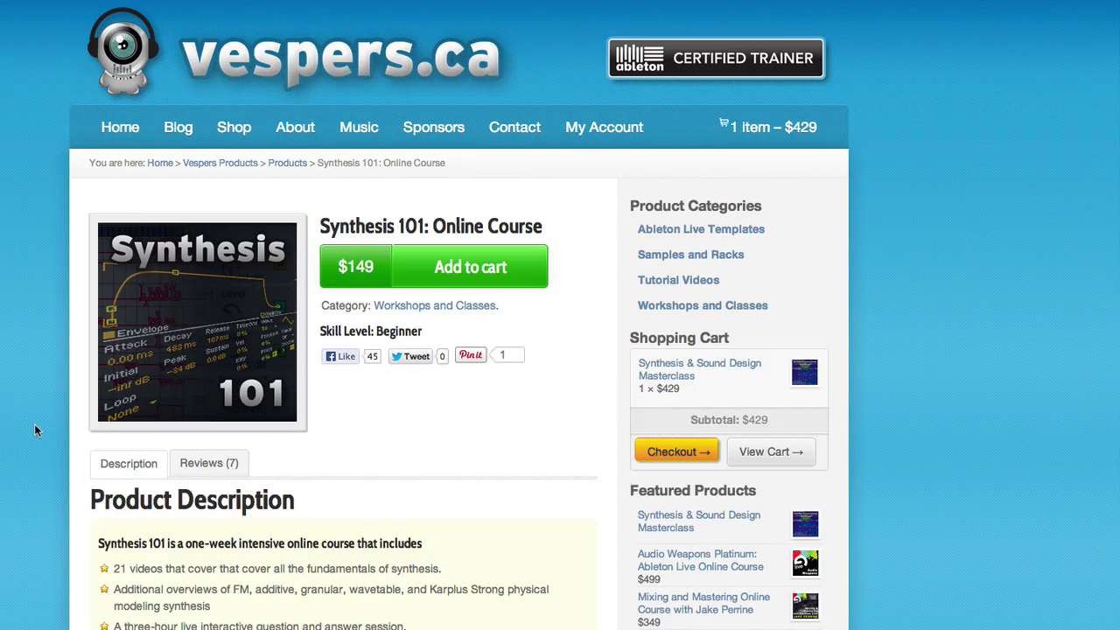
scroll(34, 424, down, 3)
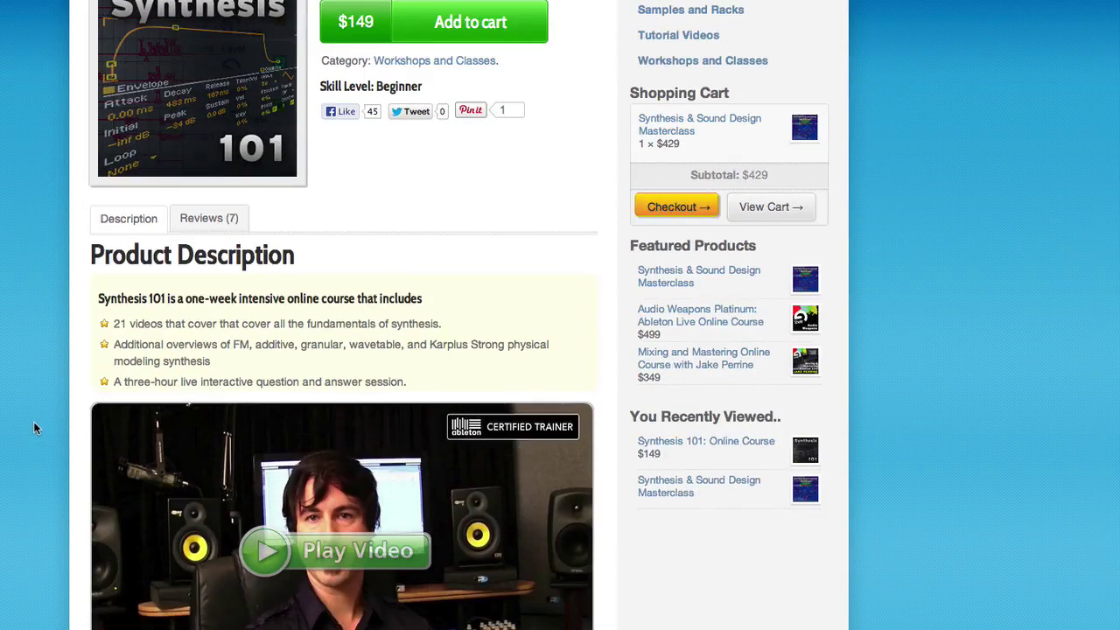
scroll(35, 427, down, 5)
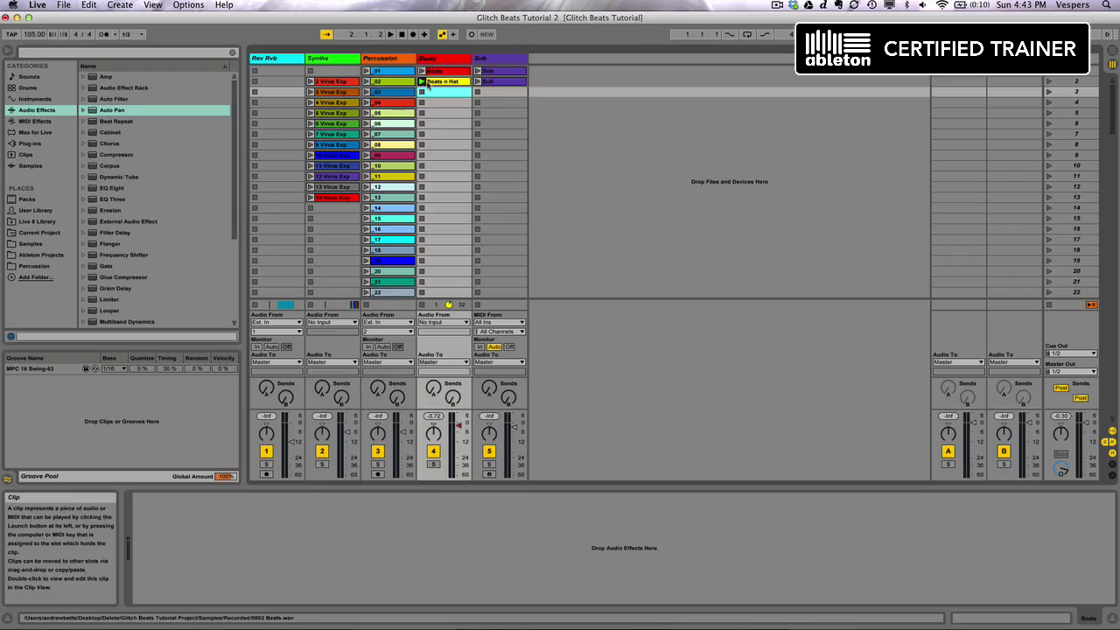
Switch to Ableton Live, launch the Beats n Hat clip, and audition several samples from the Percussion folder.
click(422, 82)
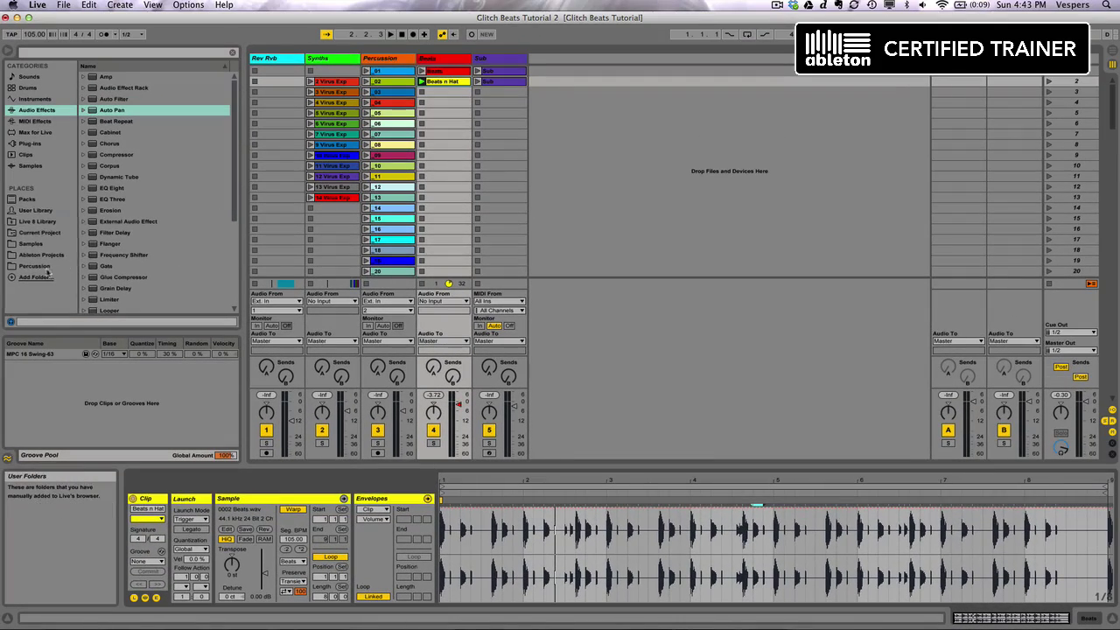
click(39, 266)
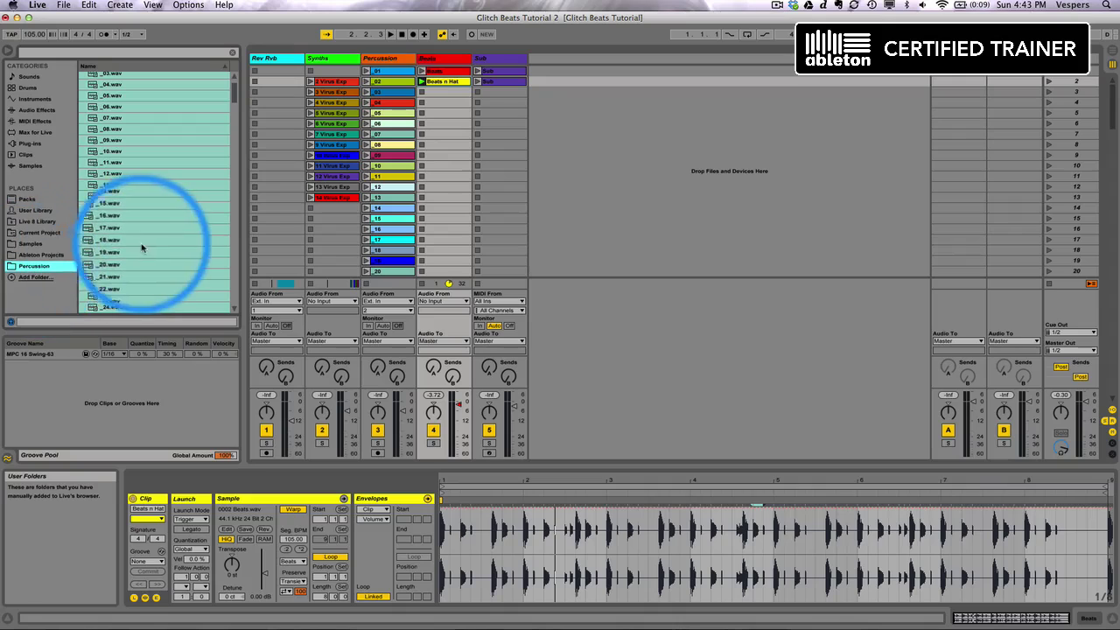
click(123, 241)
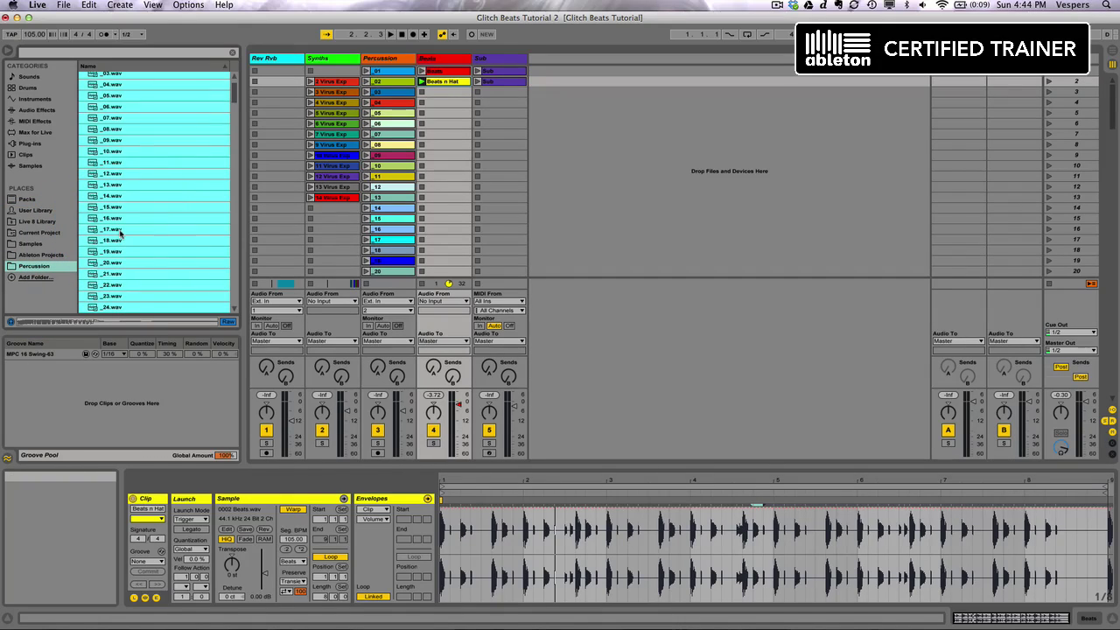
key(Down)
key(Down)
key(Down)
key(Down)
key(Down)
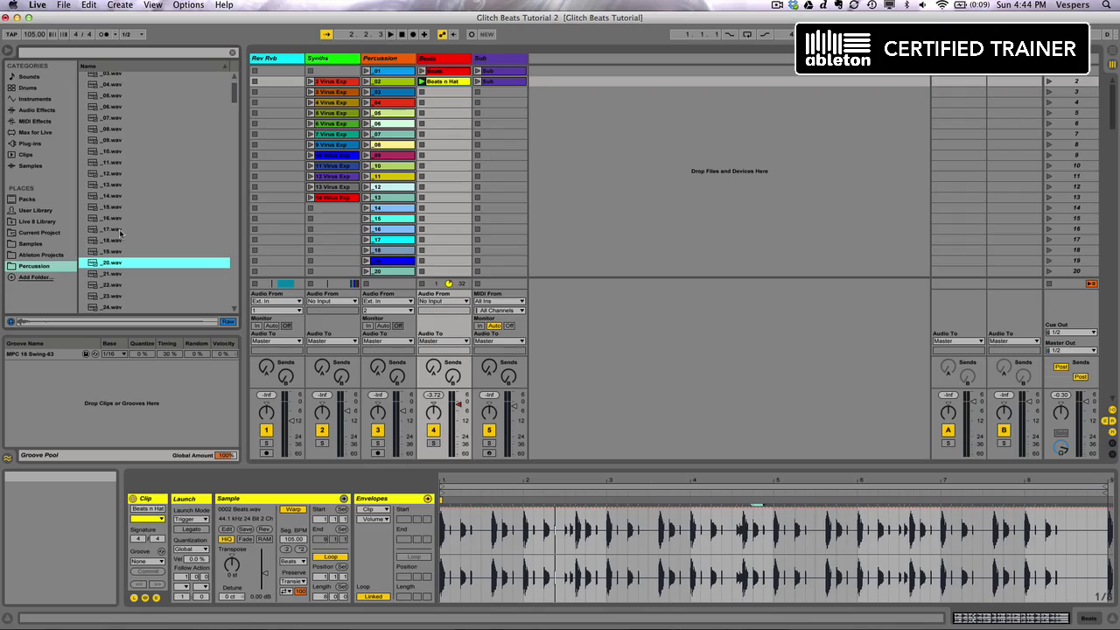
Select all samples in the Percussion folder and place them as clips on a new audio track.
click(118, 231)
key(super+a)
drag(485, 165, 555, 74)
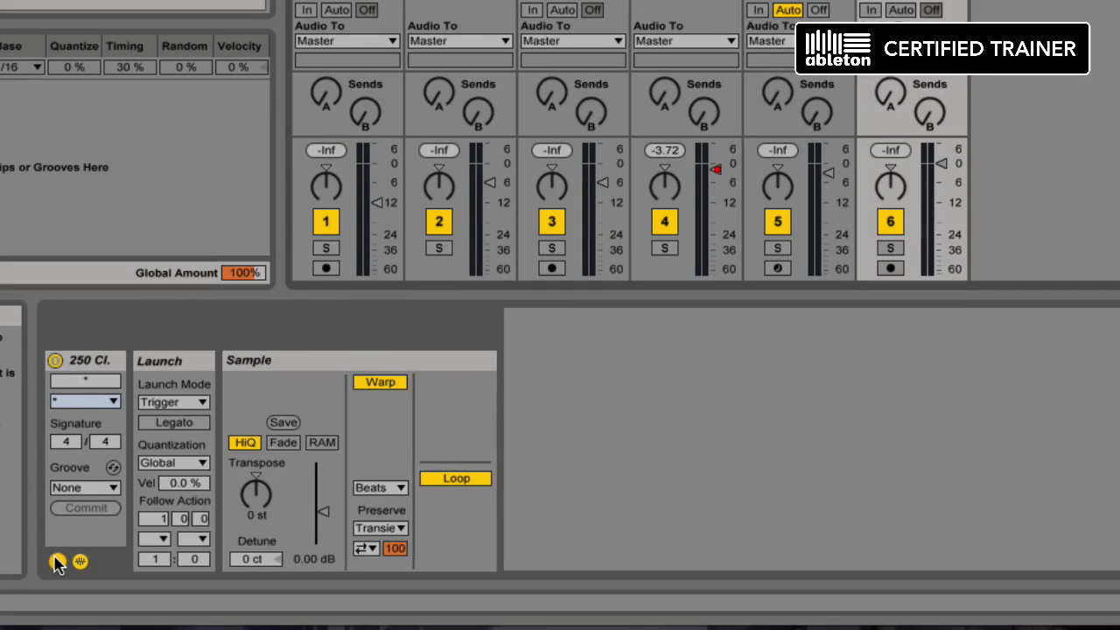
Set the selected clips' follow action to Any with a follow action time of 0 0 1, and launch the track's first clip.
click(154, 539)
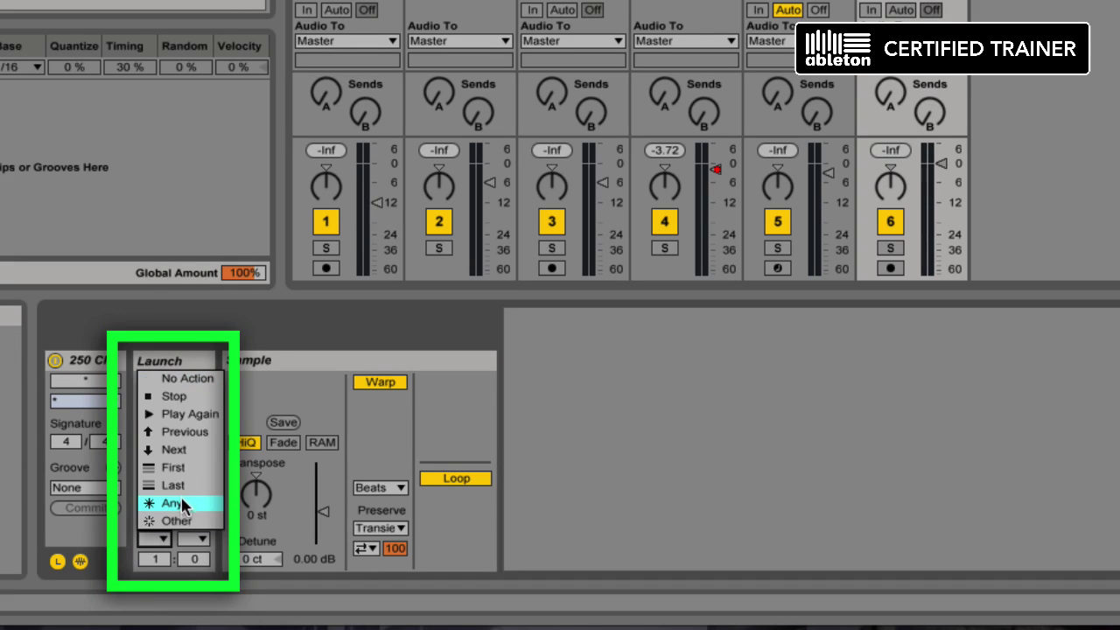
click(180, 504)
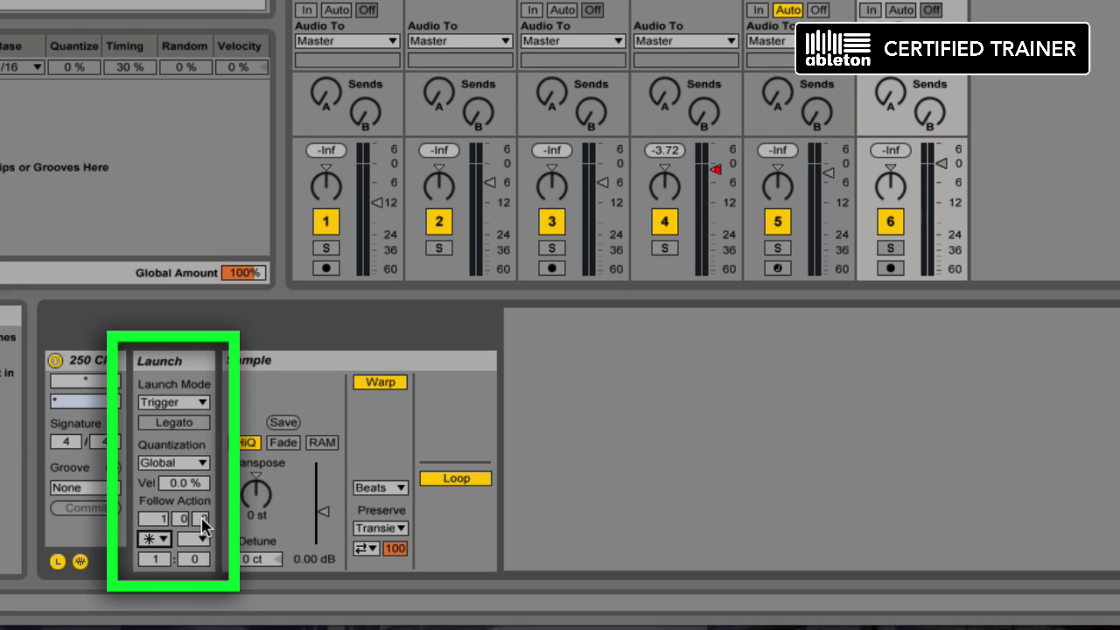
drag(163, 520, 162, 528)
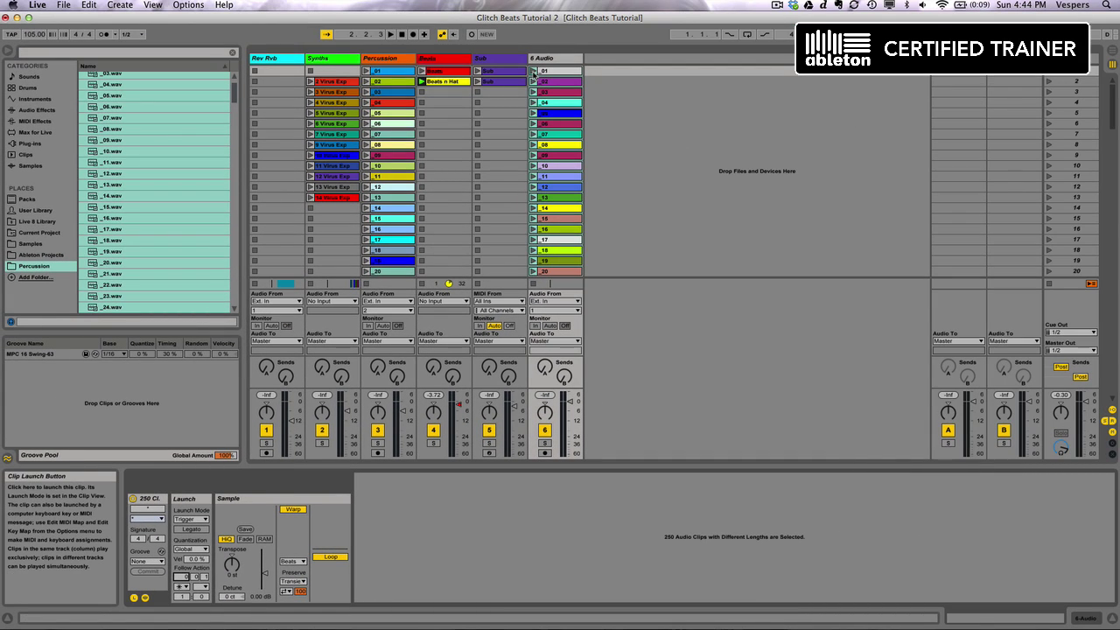
click(533, 71)
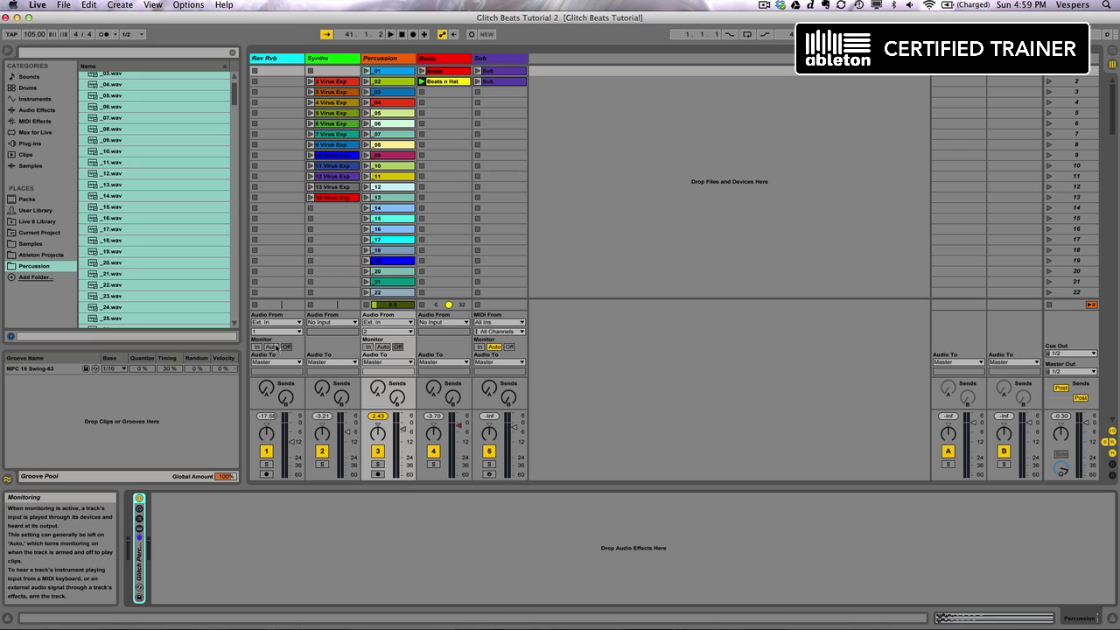
Expand the Glitch Percussion FX Rack on the Percussion track, turn on its Gate, and listen to the result.
double_click(140, 553)
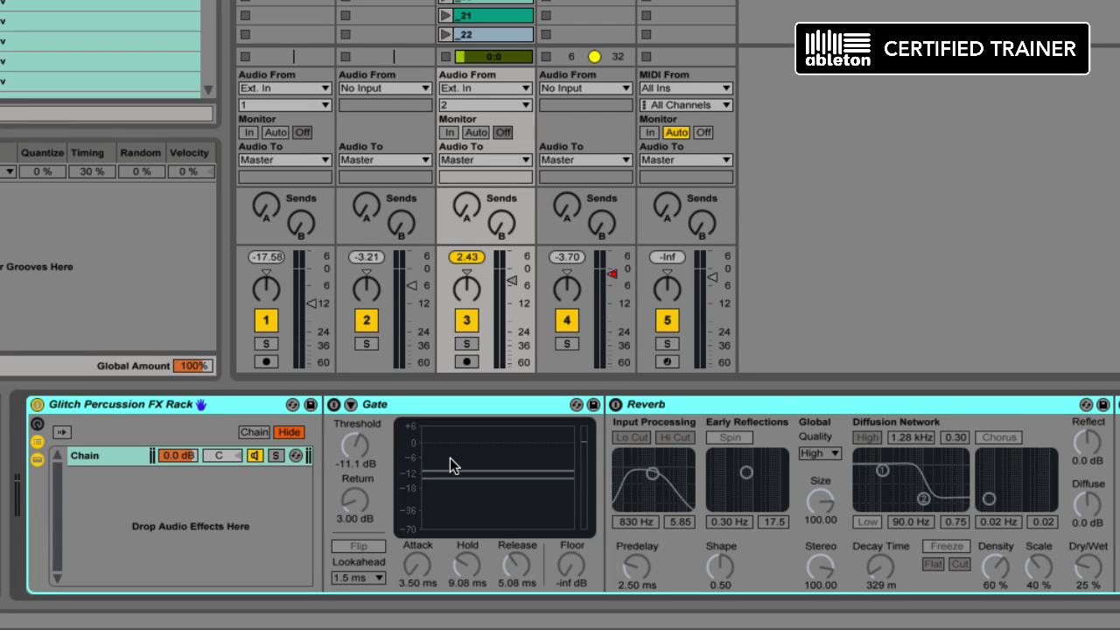
click(334, 404)
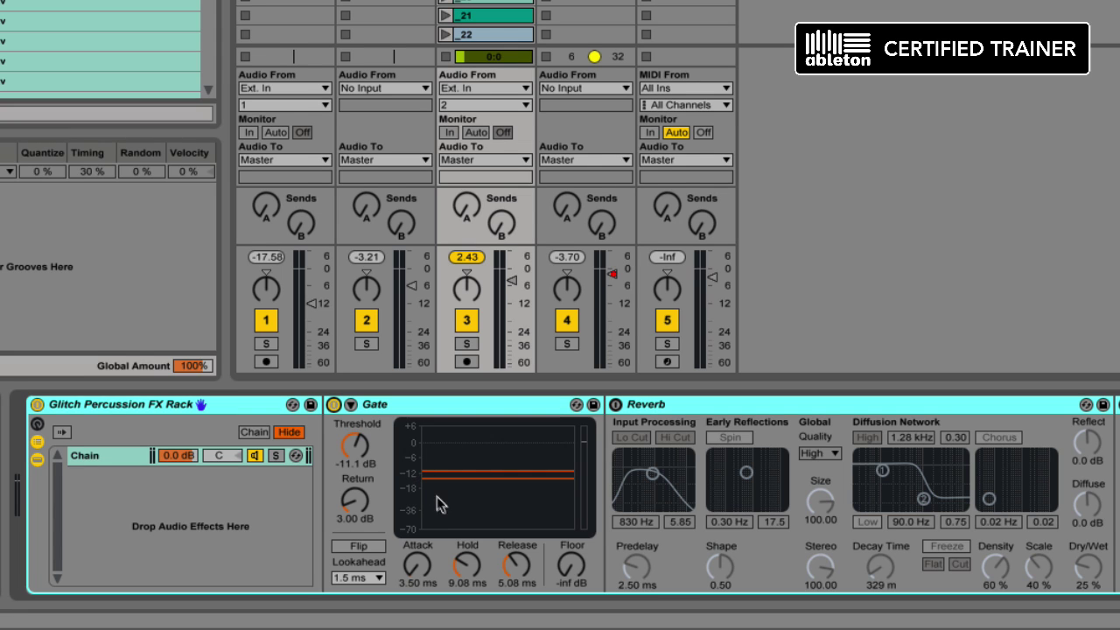
key(space)
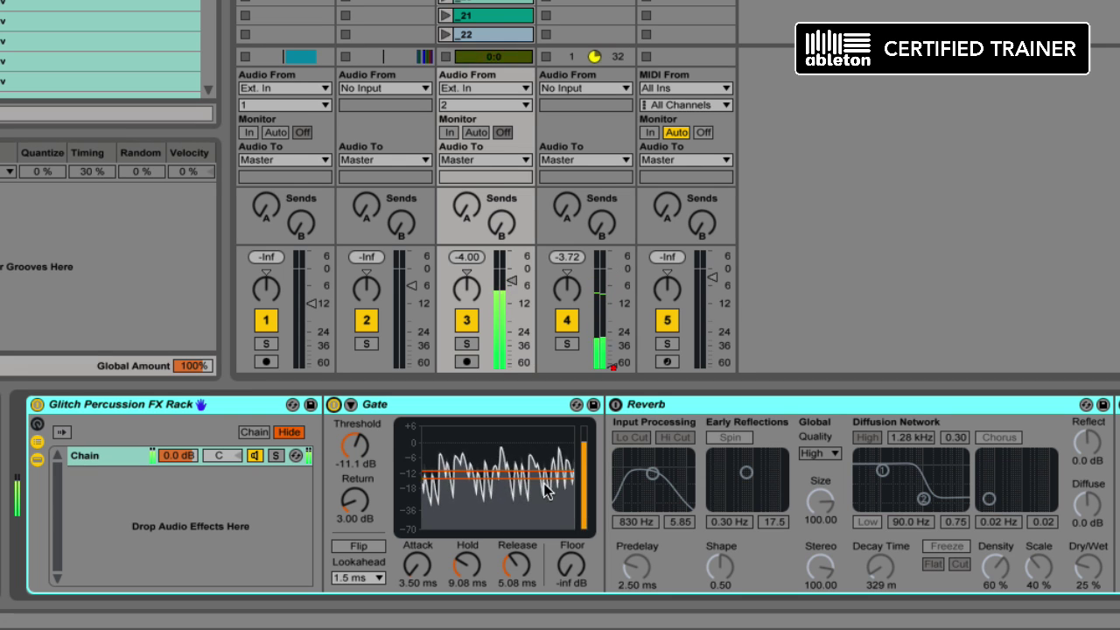
key(space)
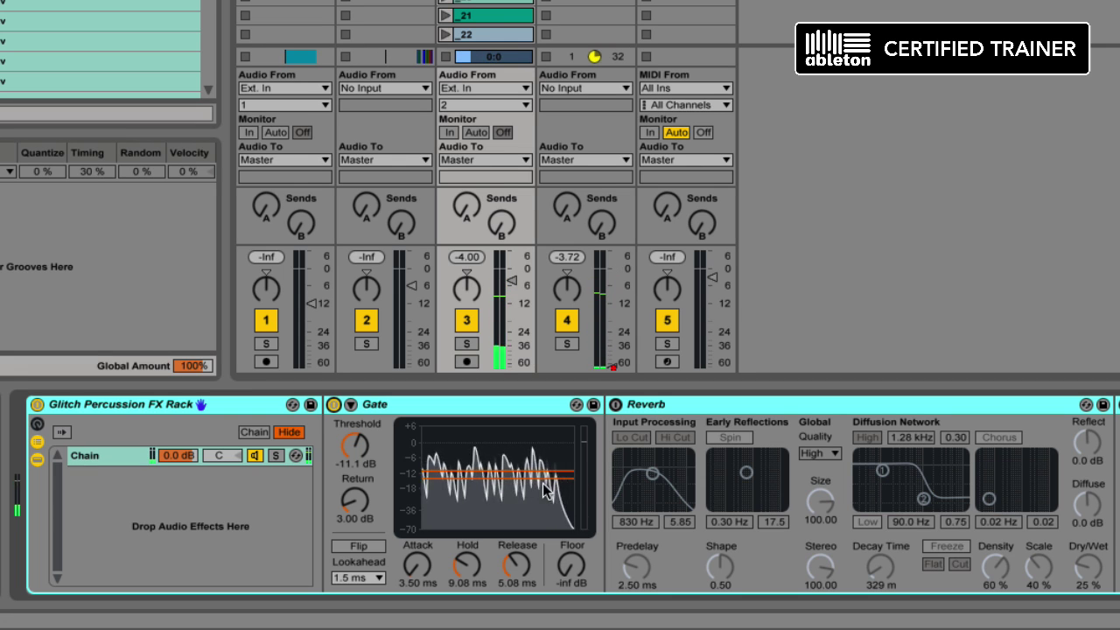
Turn on the Reverb in the percussion effects rack and listen to the gated percussion through it.
click(617, 405)
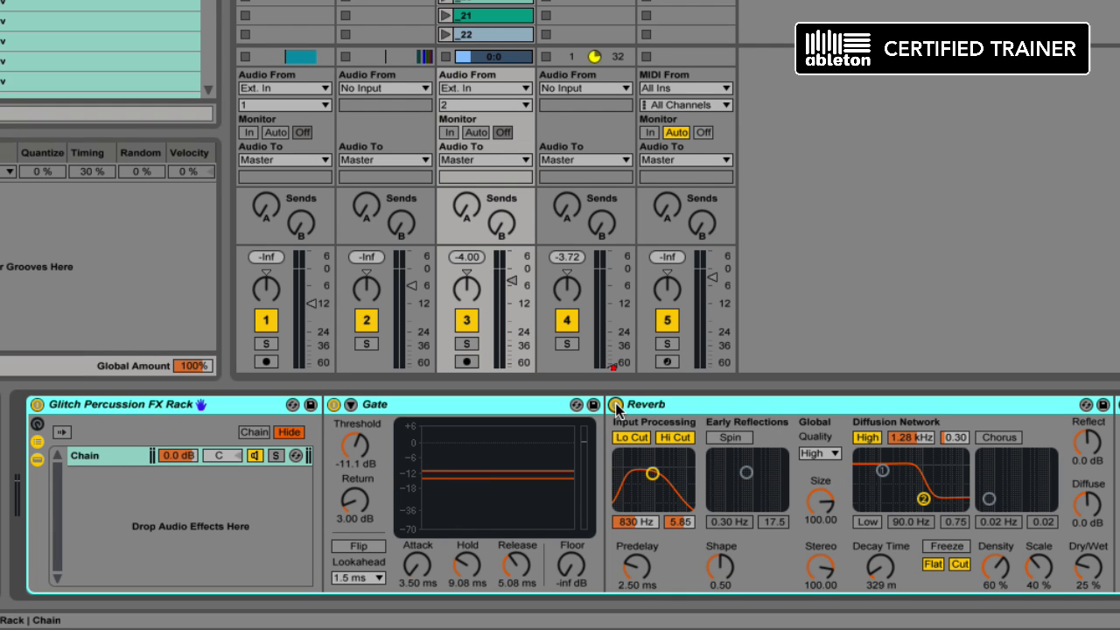
key(space)
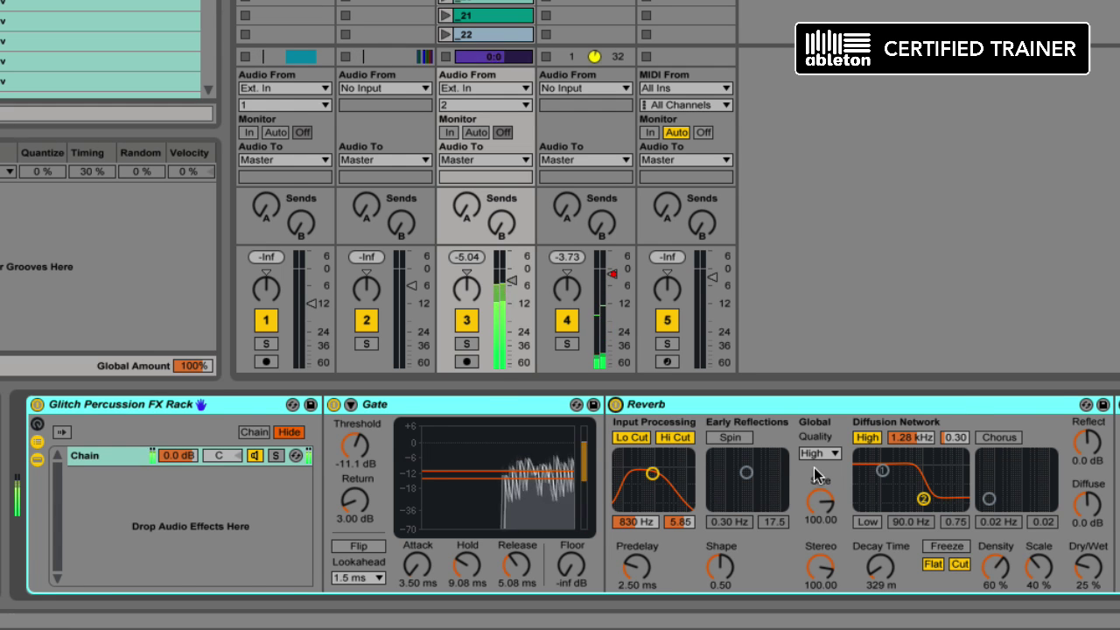
scroll(813, 468, down, 3)
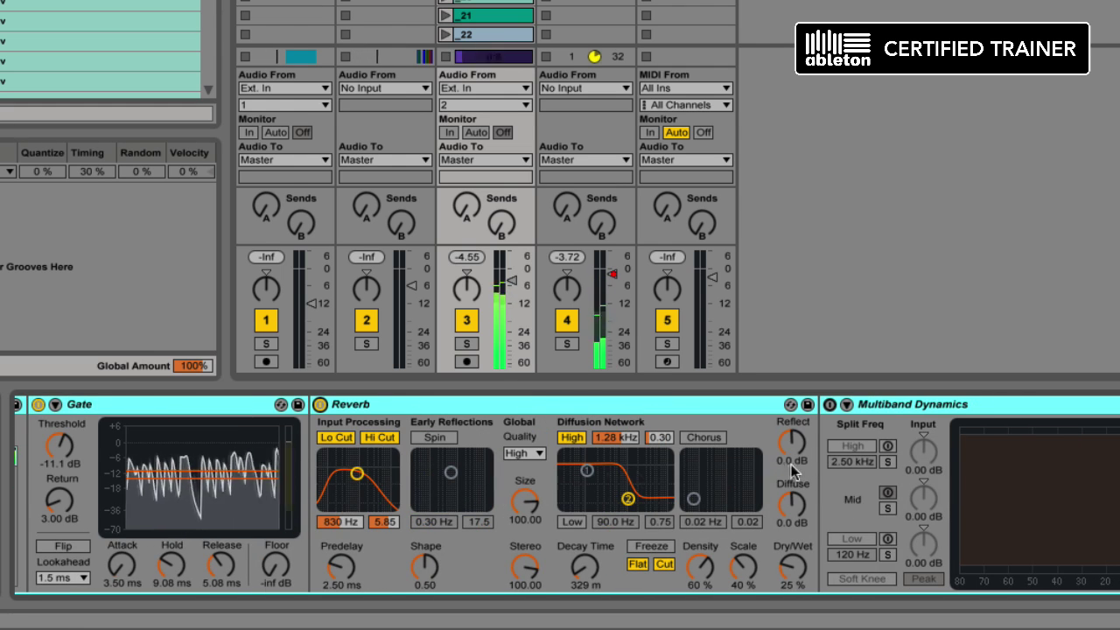
key(space)
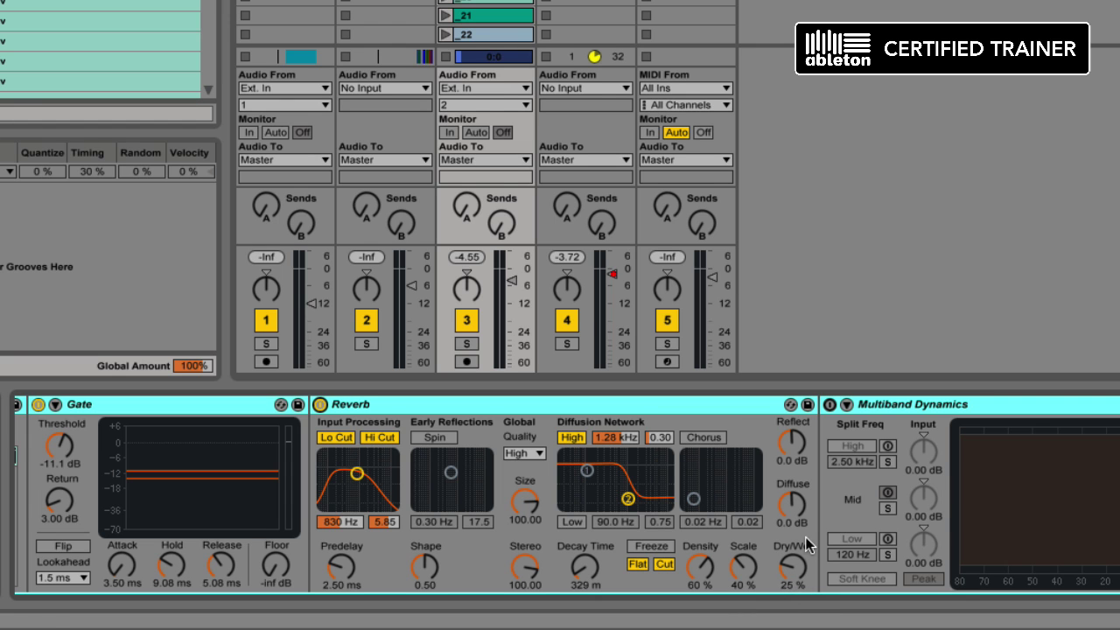
Turn on Multiband Dynamics in the percussion rack and show the Below threshold settings of its mid band.
click(829, 407)
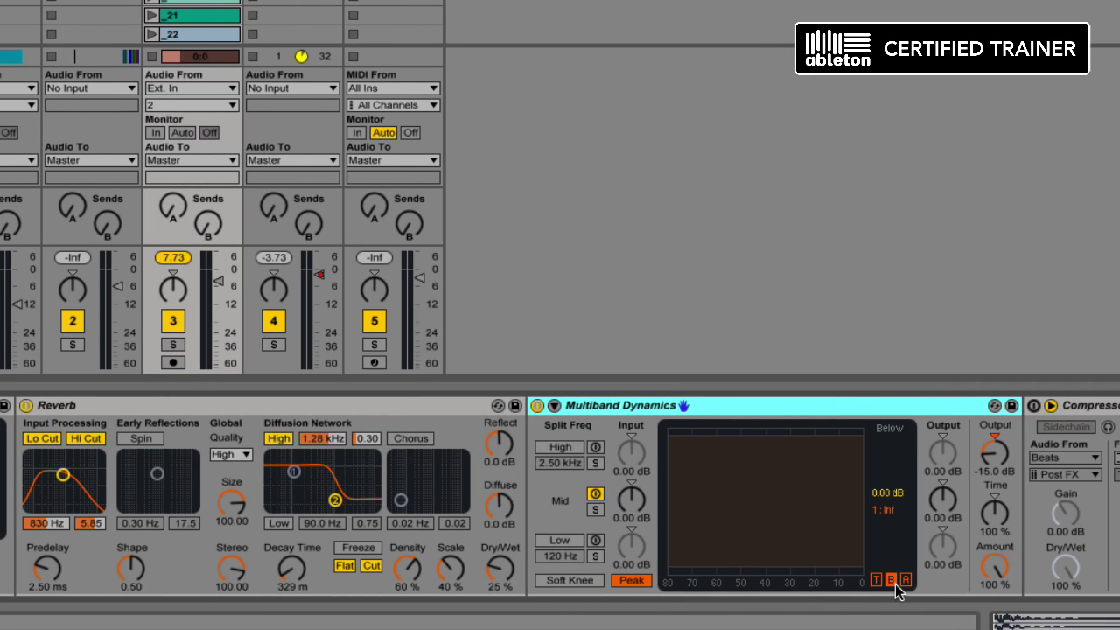
click(1056, 580)
click(891, 580)
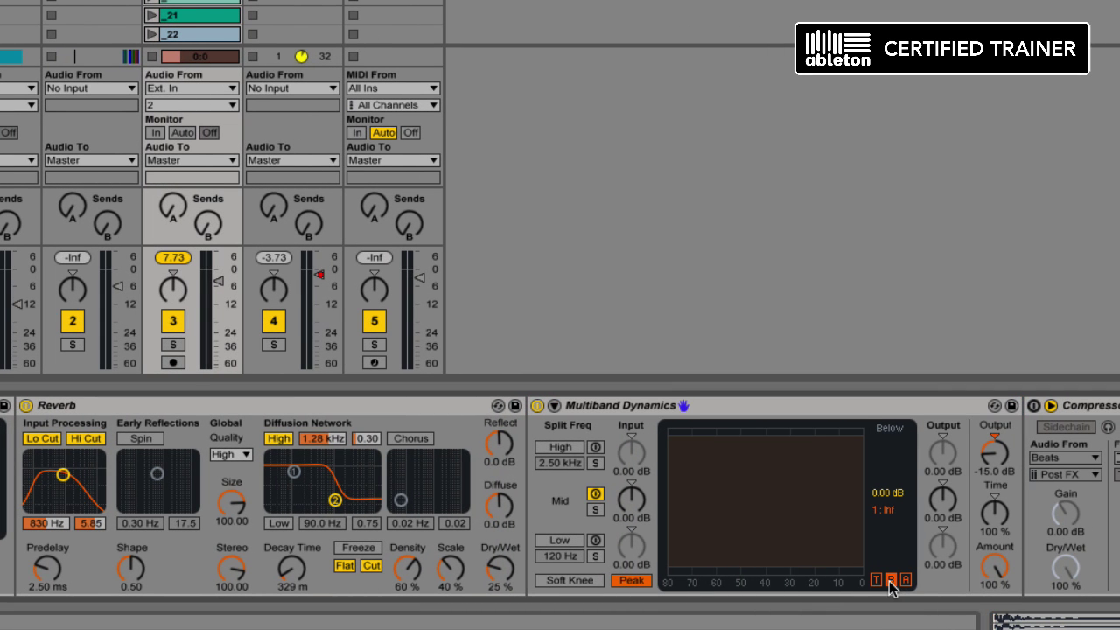
mouse_move(861, 488)
mouse_down()
mouse_move(732, 487)
mouse_move(863, 488)
mouse_up()
Compare the percussion playback with Multiband Dynamics bypassed and active.
click(537, 406)
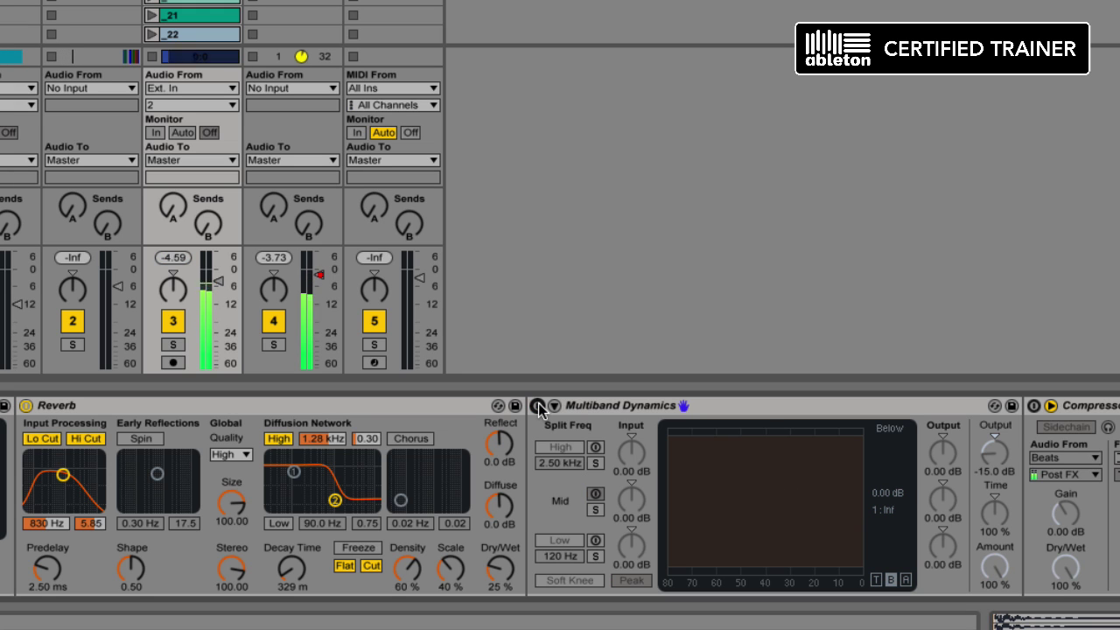
click(538, 406)
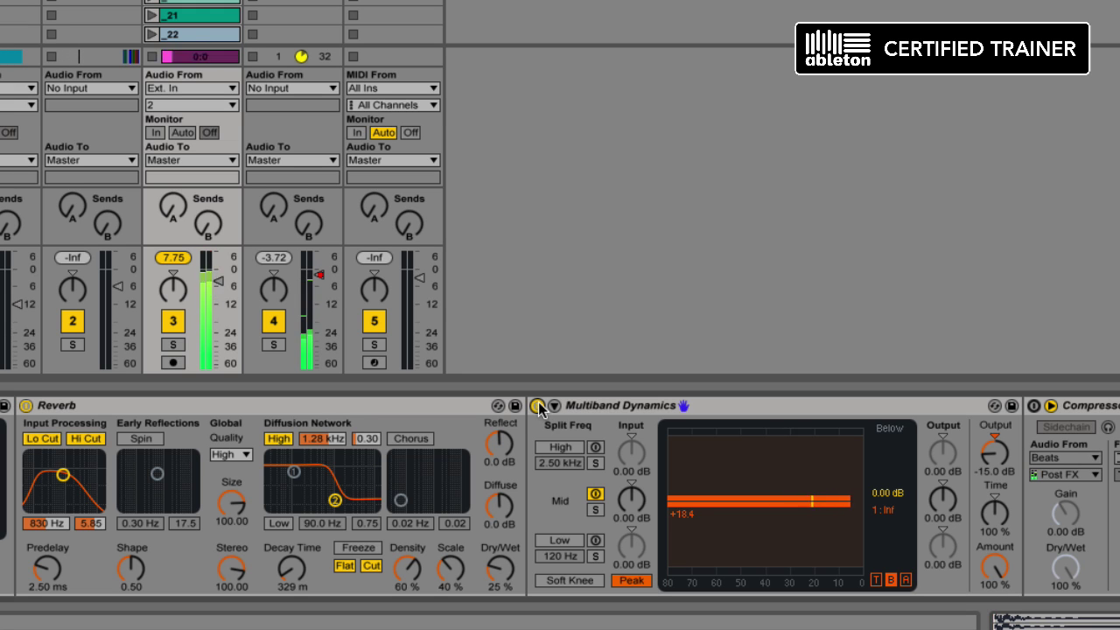
key(space)
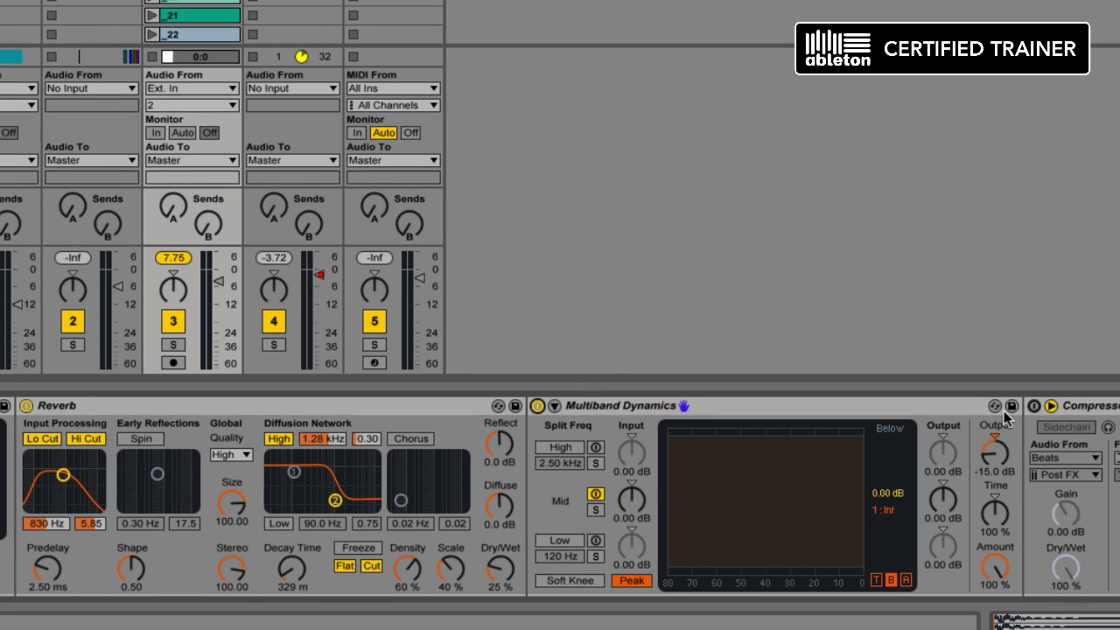
Turn on the Compressor, keep its Sidechain from Beats and sidechain EQ enabled, and listen to the ducked percussion.
click(1043, 427)
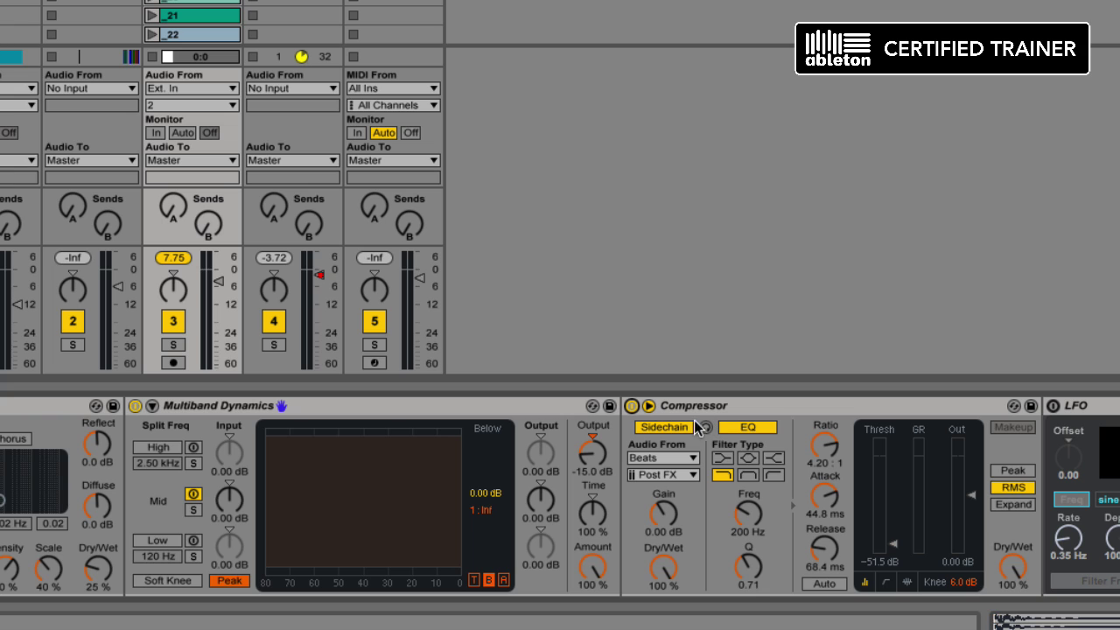
click(657, 427)
click(657, 426)
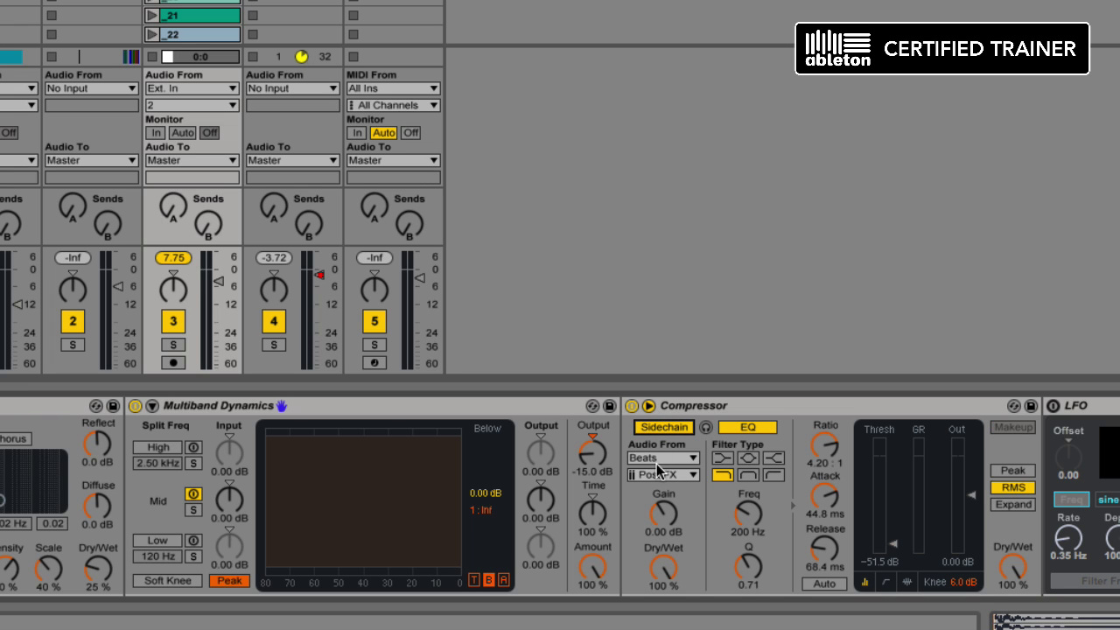
click(752, 427)
click(752, 427)
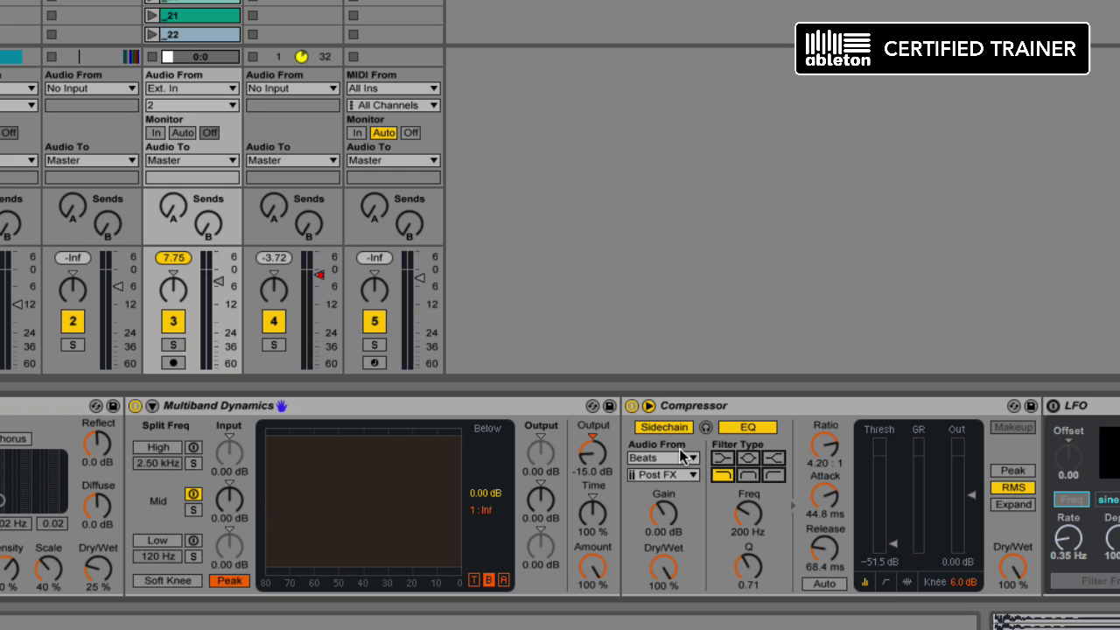
key(space)
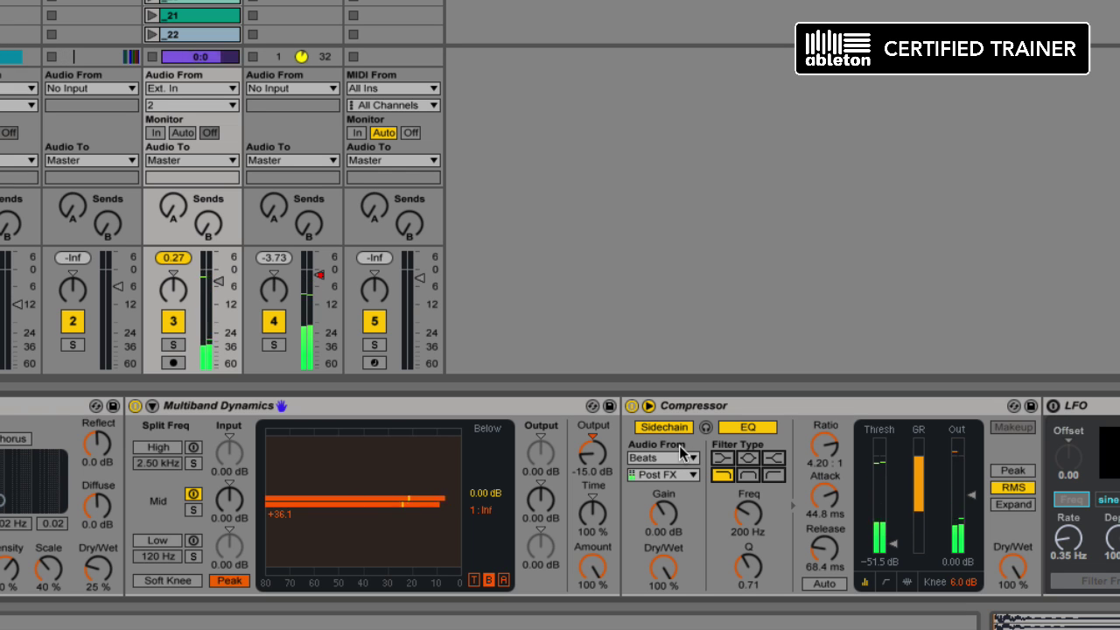
key(space)
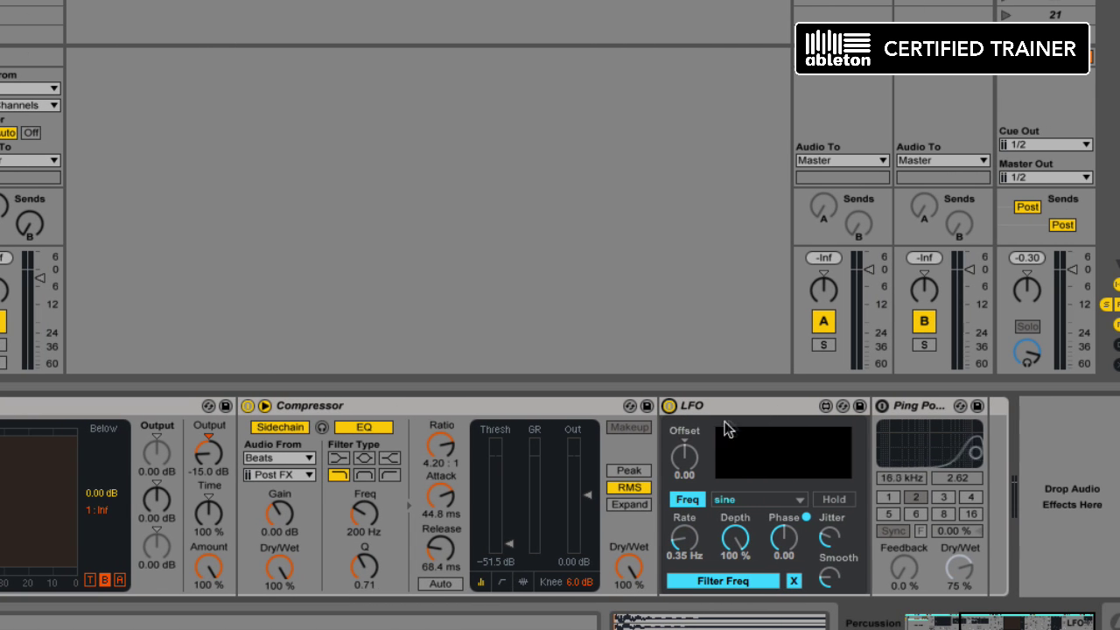
Turn on the Ping Pong Delay with its delay time at 2, and examine its Feedback and the LFO's Jitter and Smooth controls.
click(882, 405)
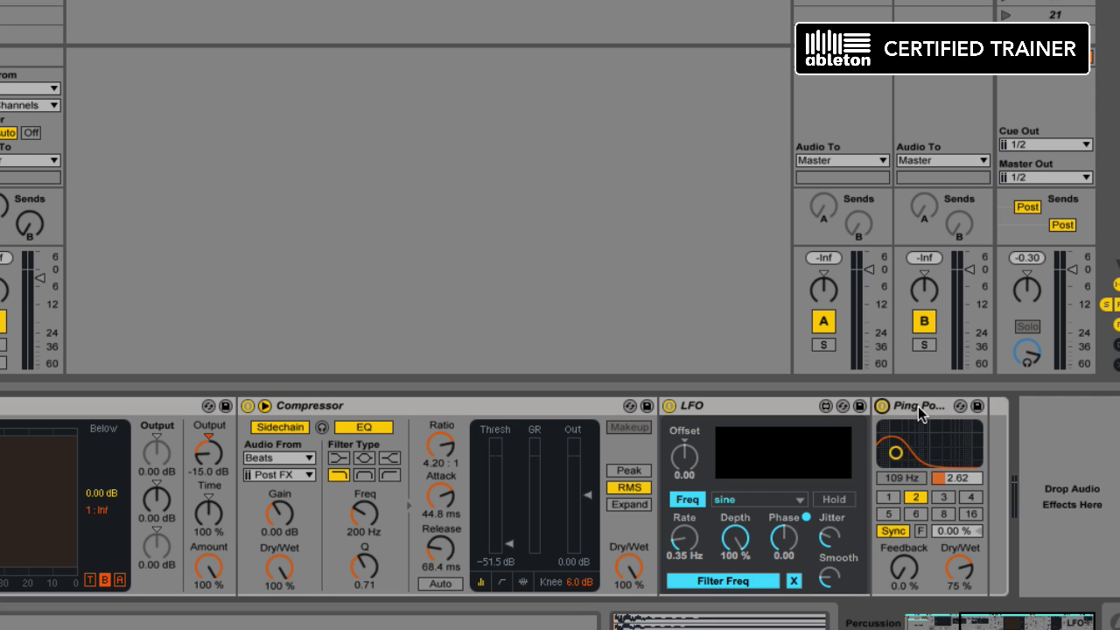
click(899, 569)
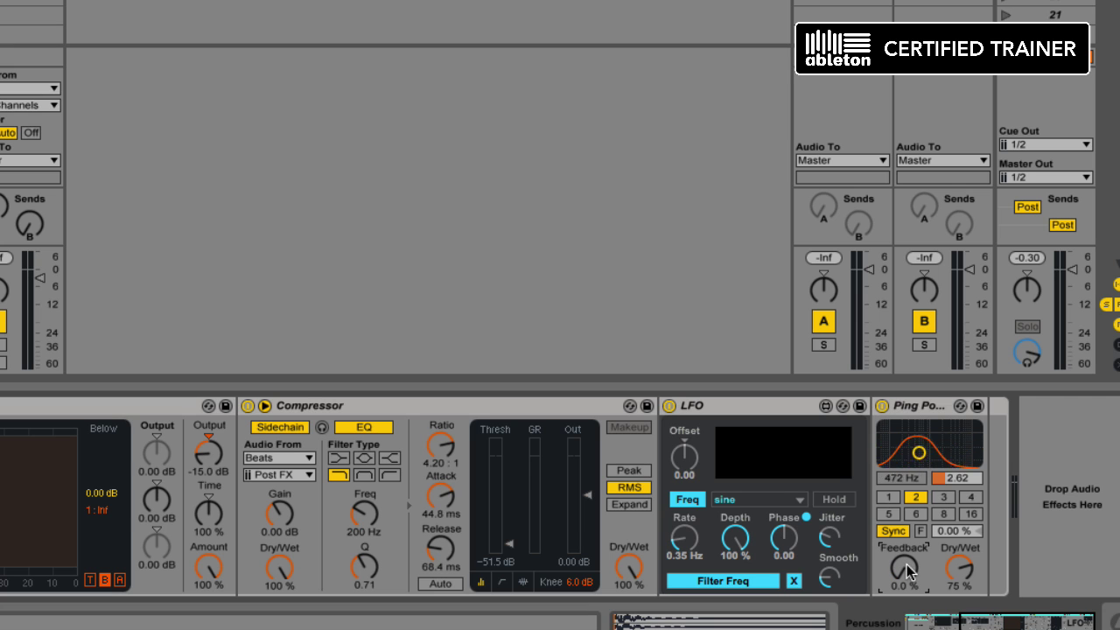
click(915, 499)
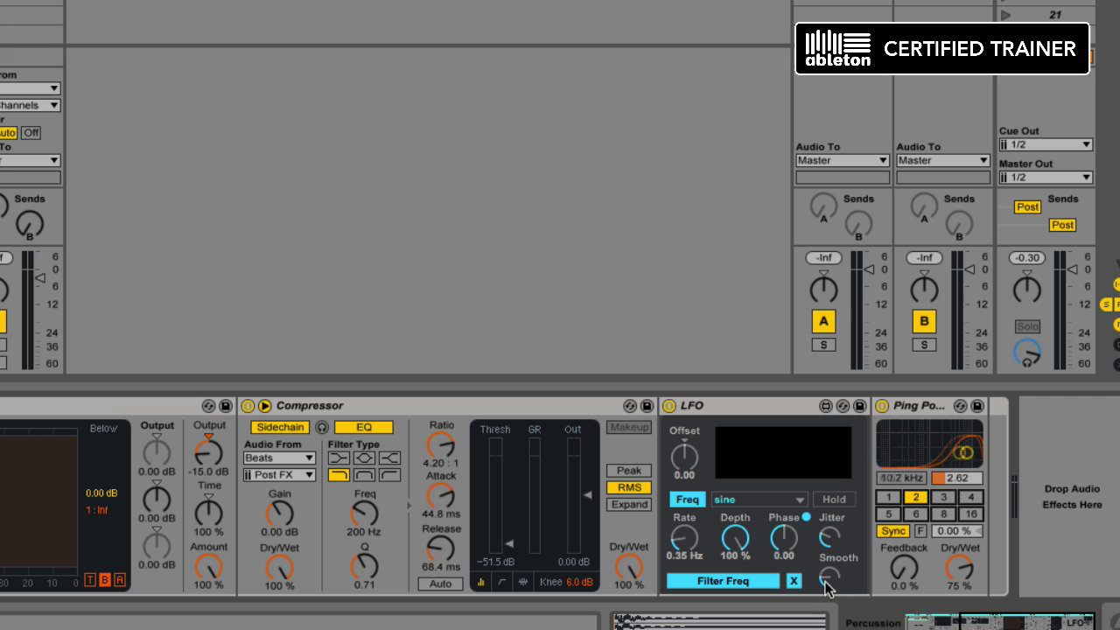
drag(831, 543, 829, 582)
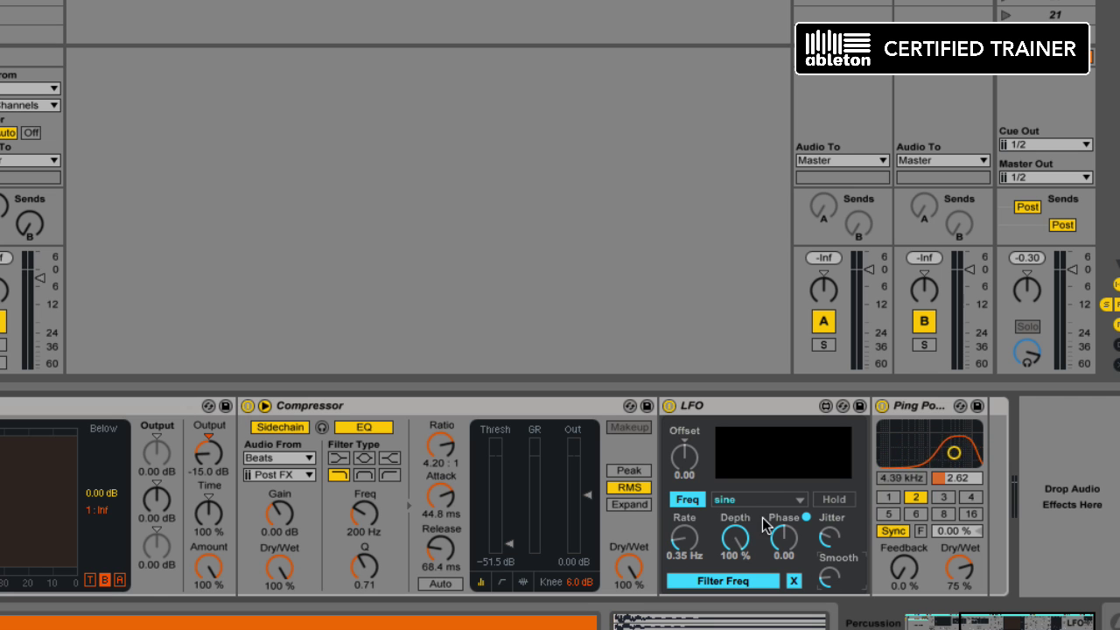
Turn off the Ping Pong Delay in the percussion rack.
click(882, 406)
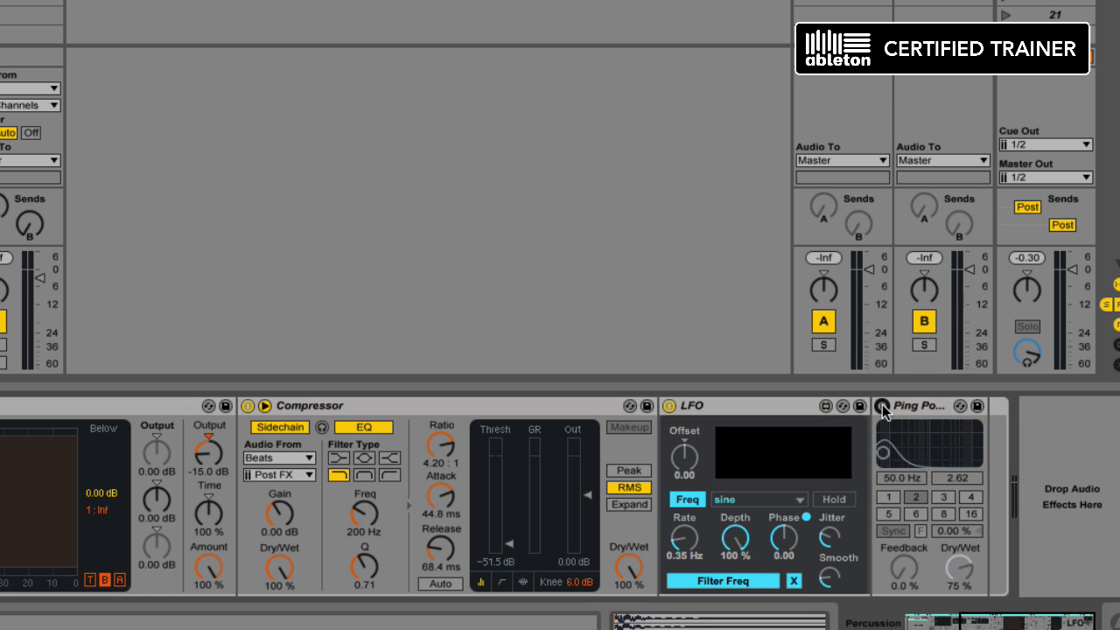
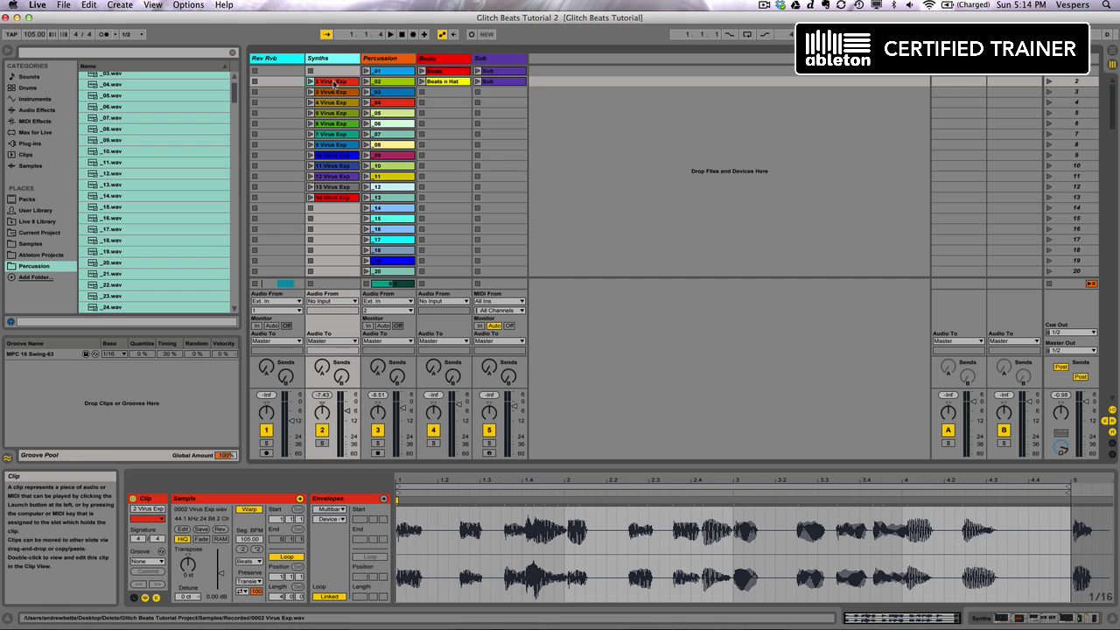
Audition clips 2, 3, 4, 9, 13 and 14 Virus Exp on the Synths track.
click(309, 82)
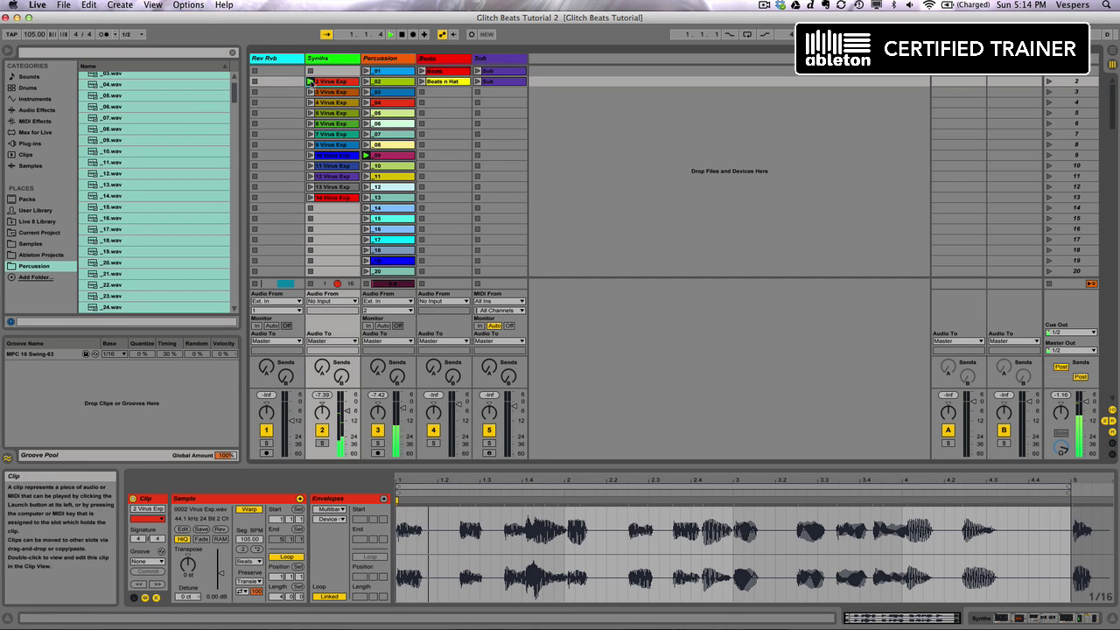
click(310, 93)
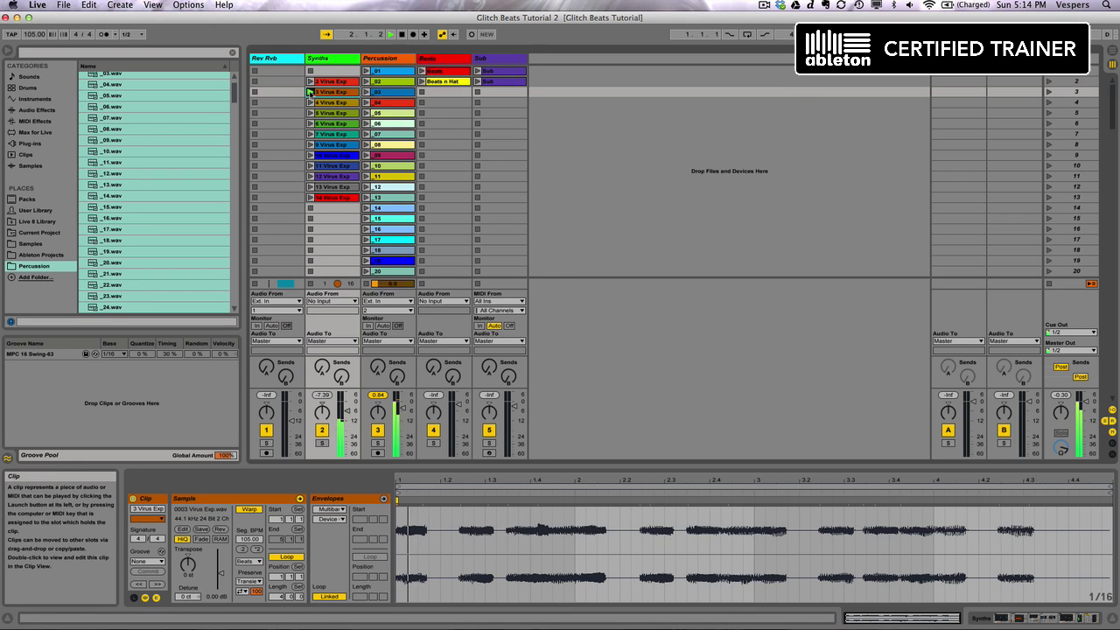
click(309, 104)
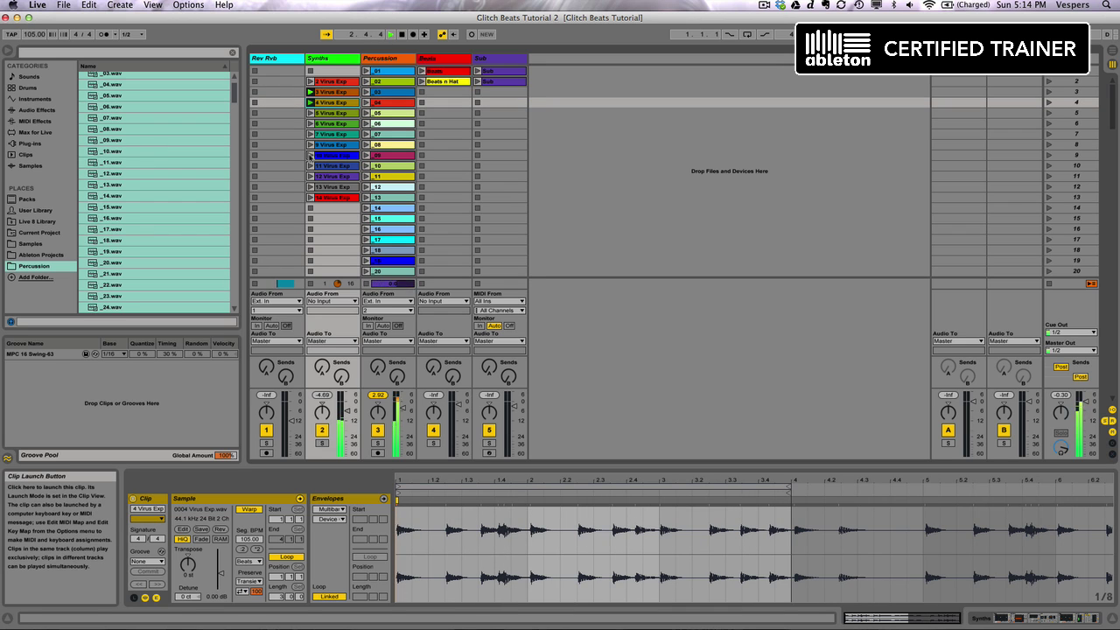
click(310, 144)
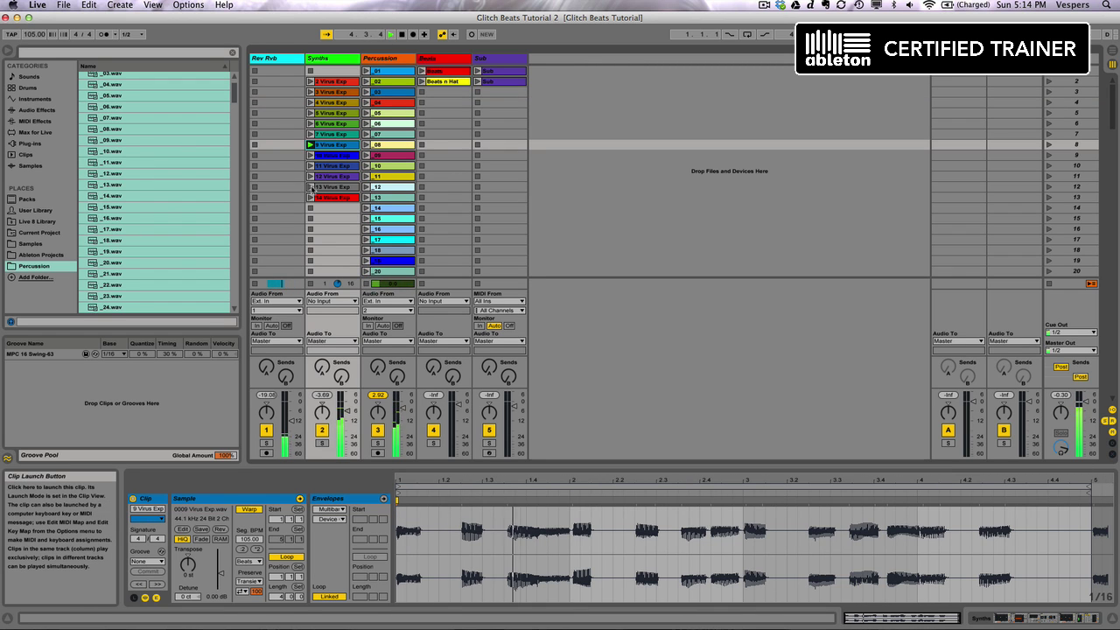
click(311, 187)
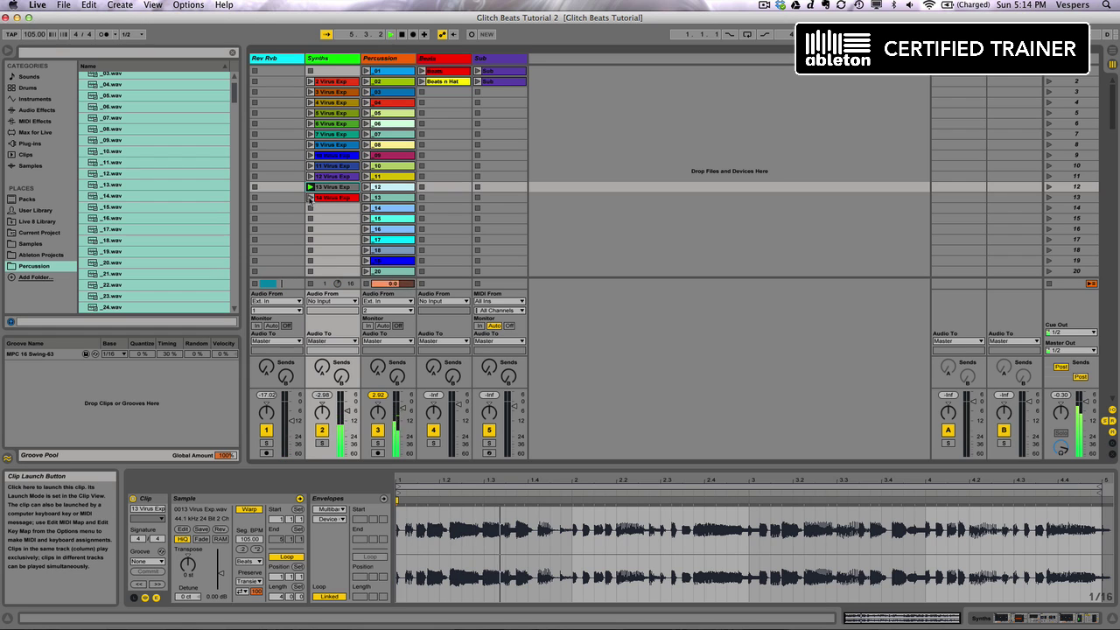
click(310, 197)
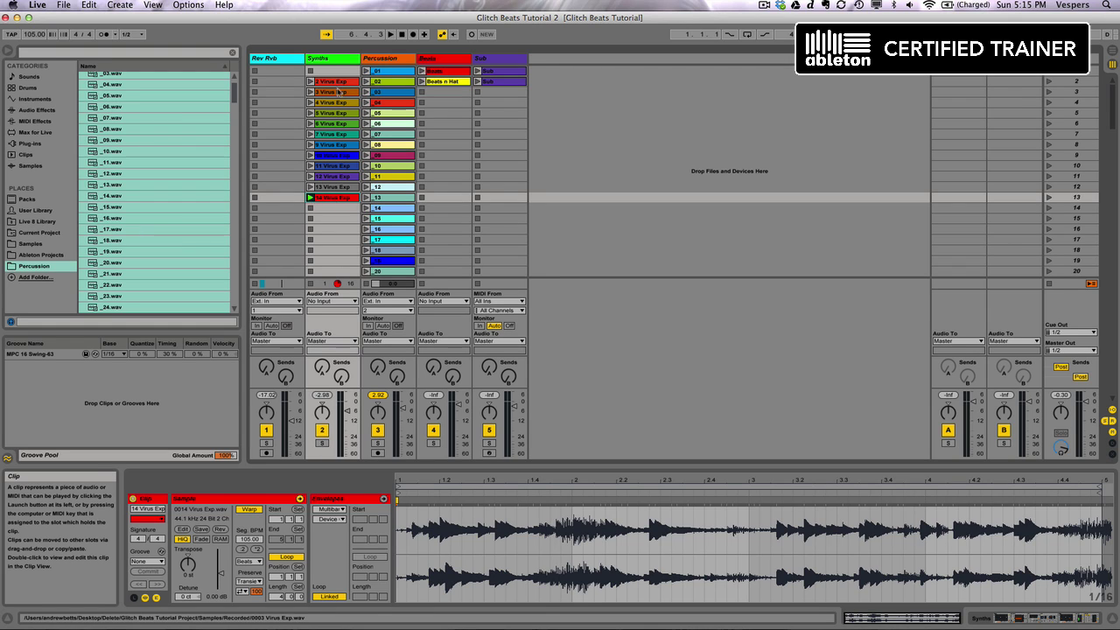
Set the follow action of all twelve Synths clips to Any and shorten their follow action time to less than one bar.
shift+click(334, 198)
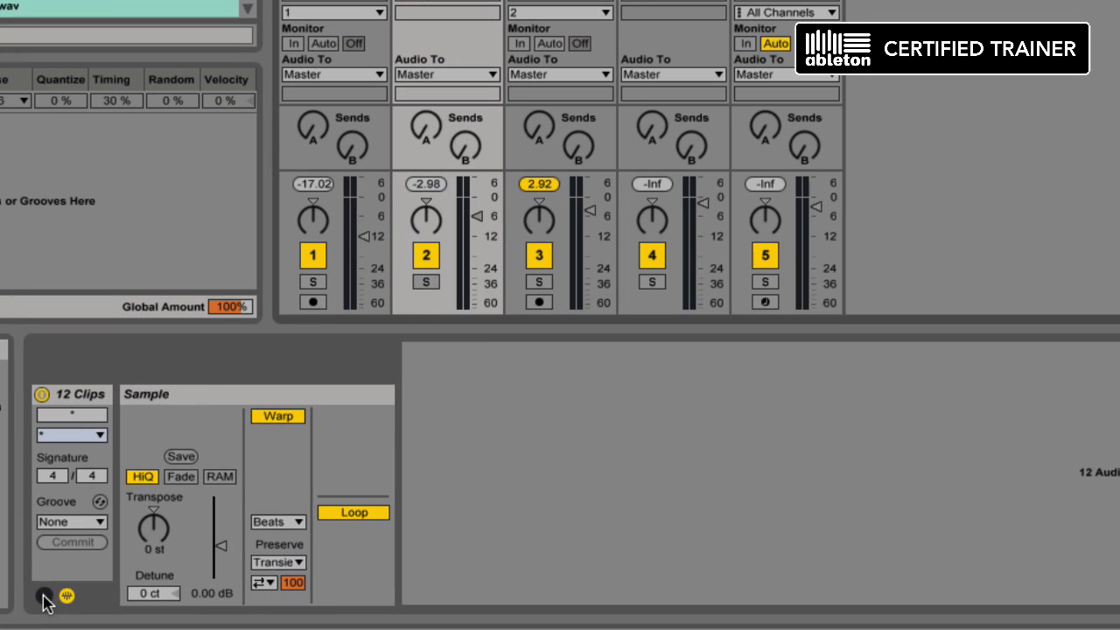
click(44, 595)
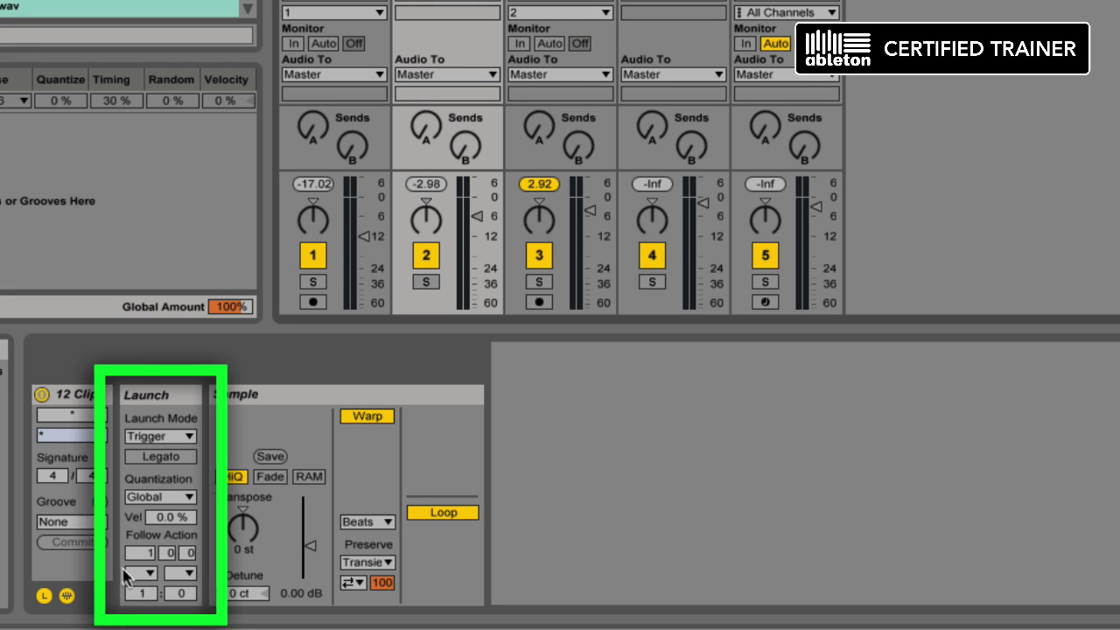
click(140, 574)
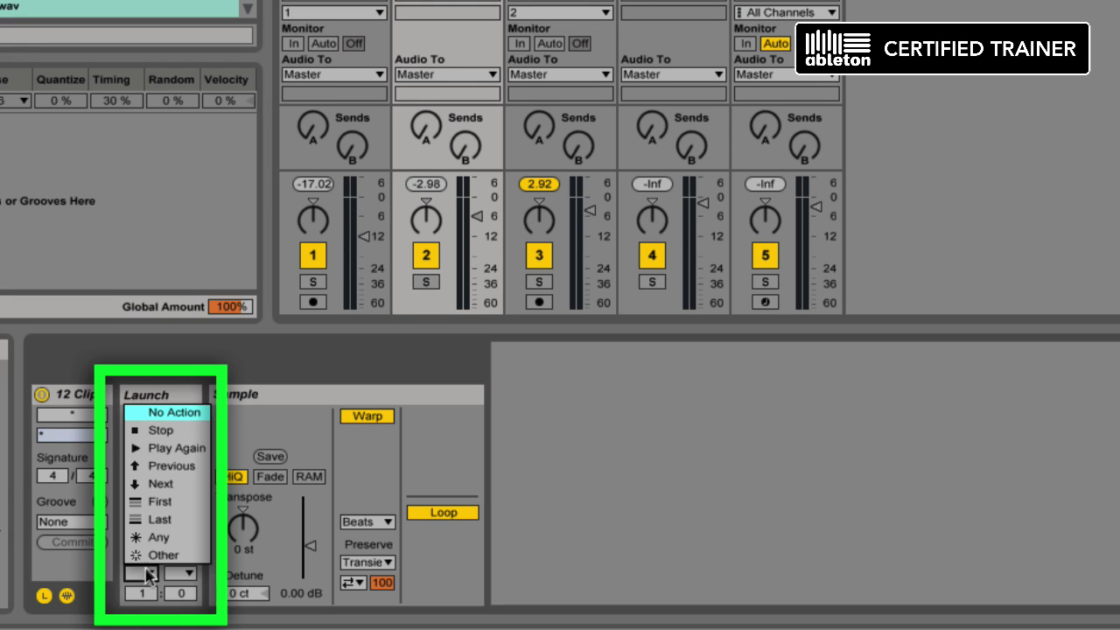
click(154, 555)
click(149, 574)
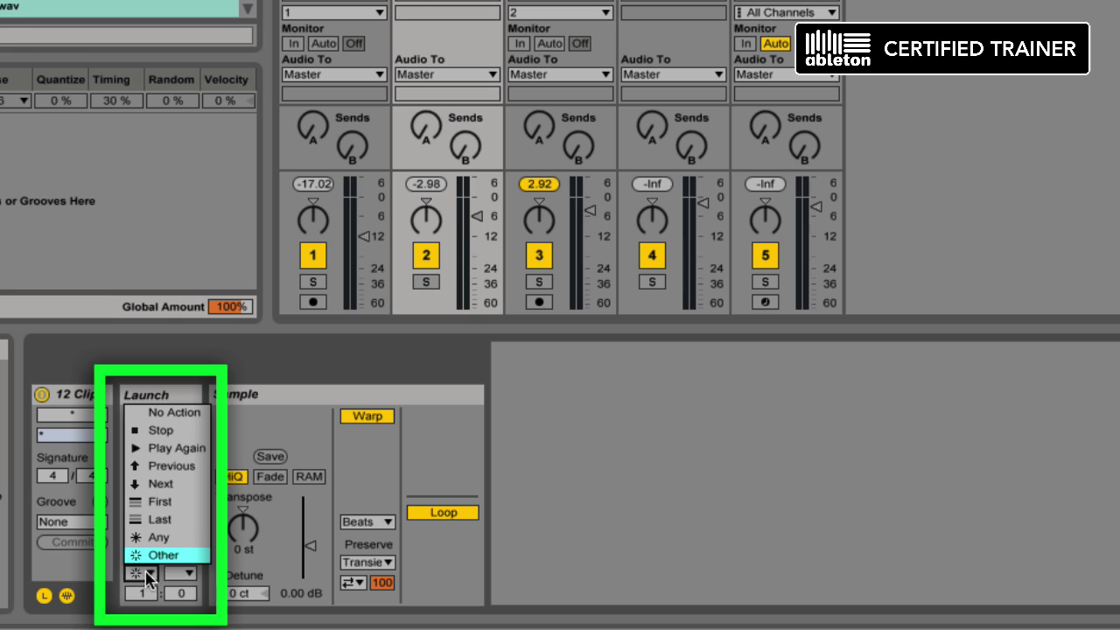
click(165, 550)
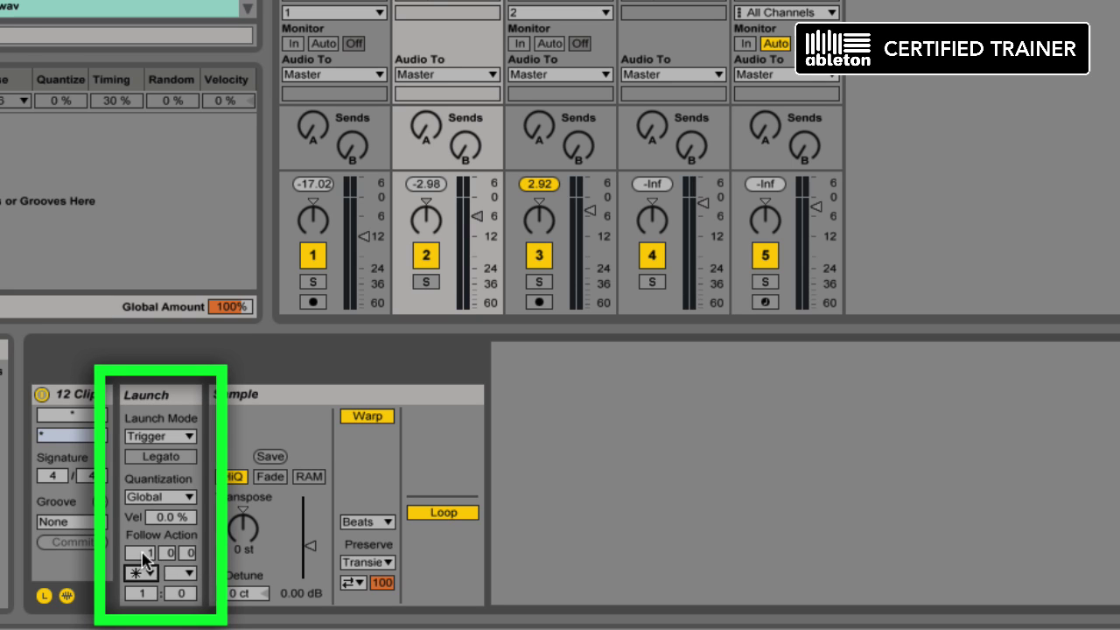
drag(145, 553, 149, 555)
click(187, 553)
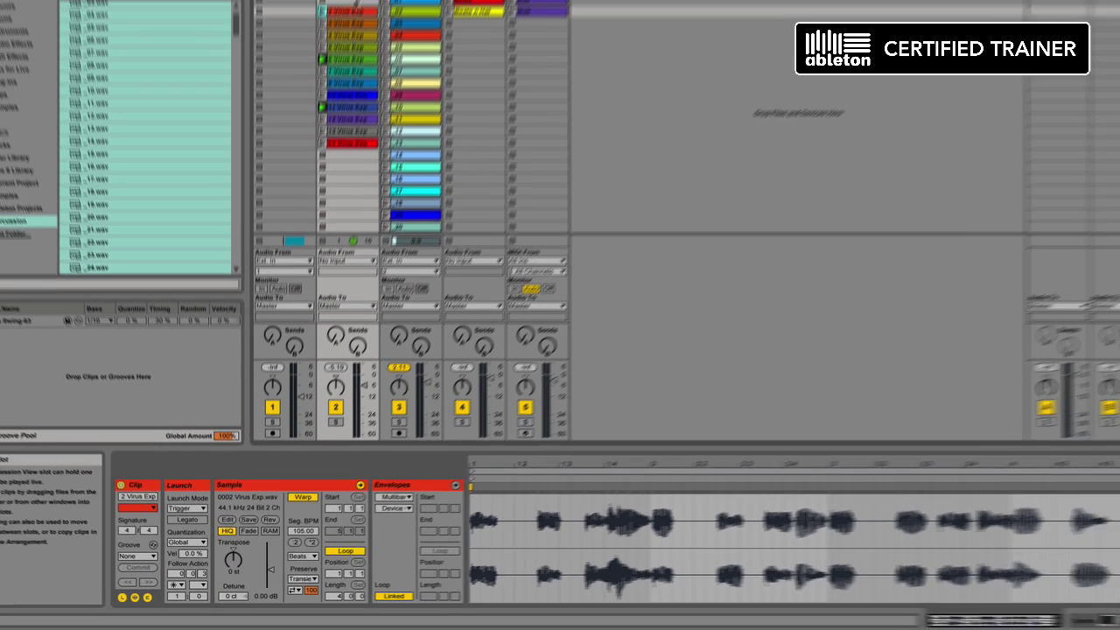
Enable Legato launching for all twelve Synths clips and view the waveforms of clips 14 and 13 Virus Exp.
shift+click(332, 198)
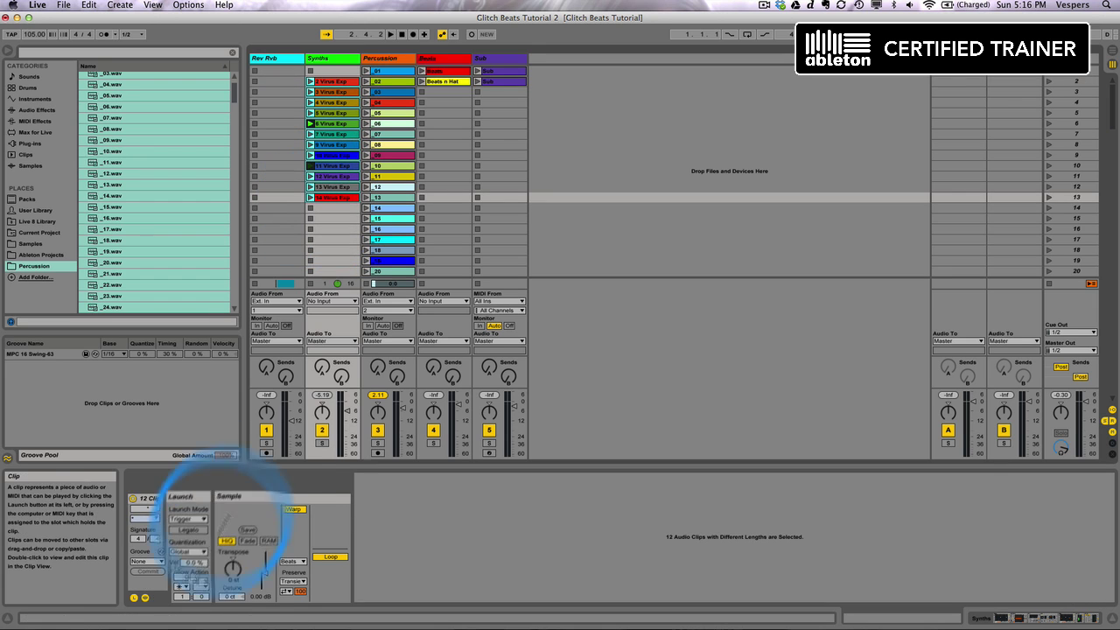
click(192, 530)
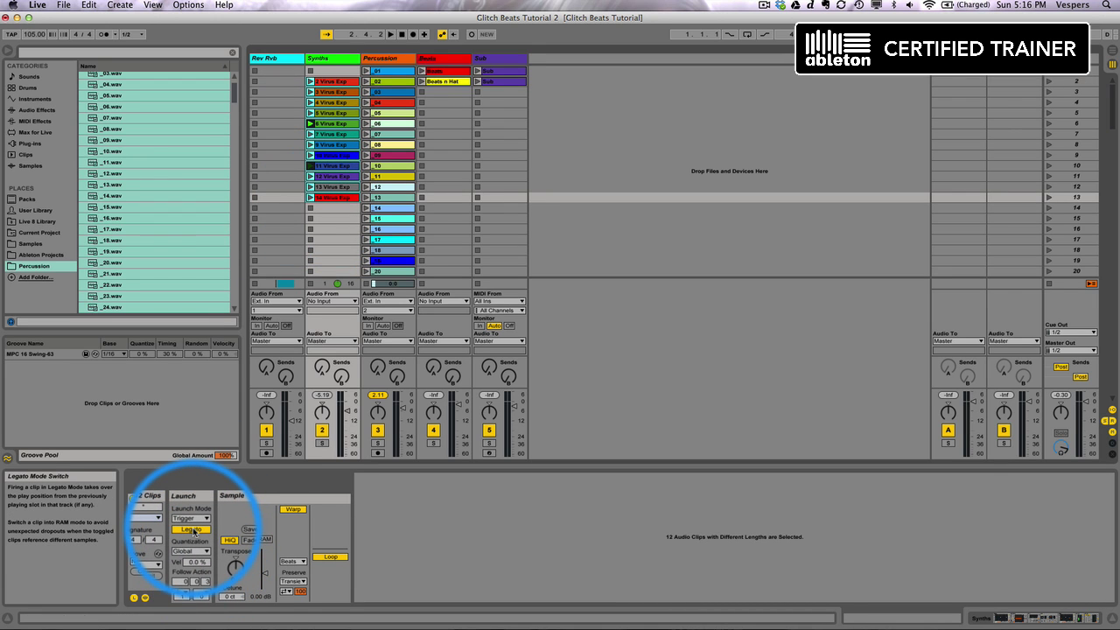
click(333, 198)
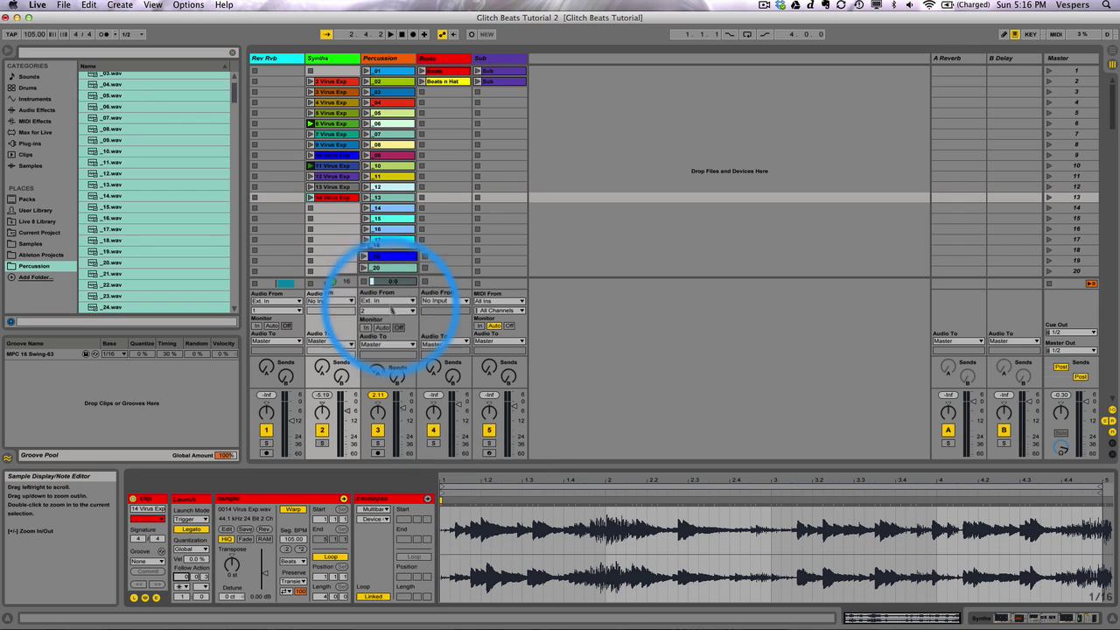
drag(336, 186, 466, 494)
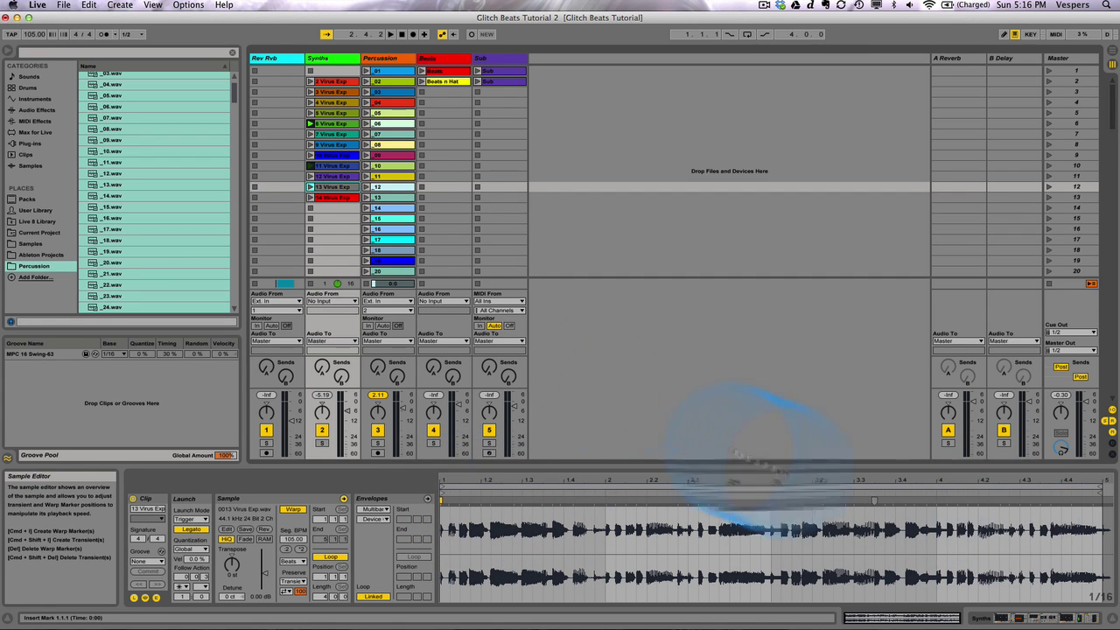
Play the randomly following Synths clips from 2 Virus Exp together with the first Sub clip.
click(309, 82)
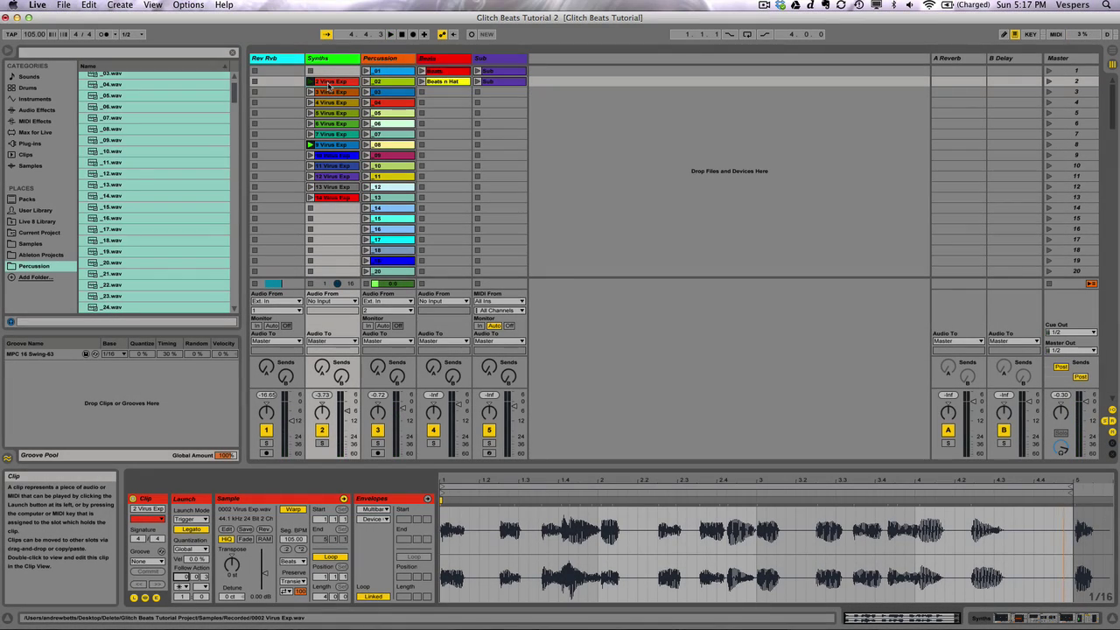
key(shift+Tab)
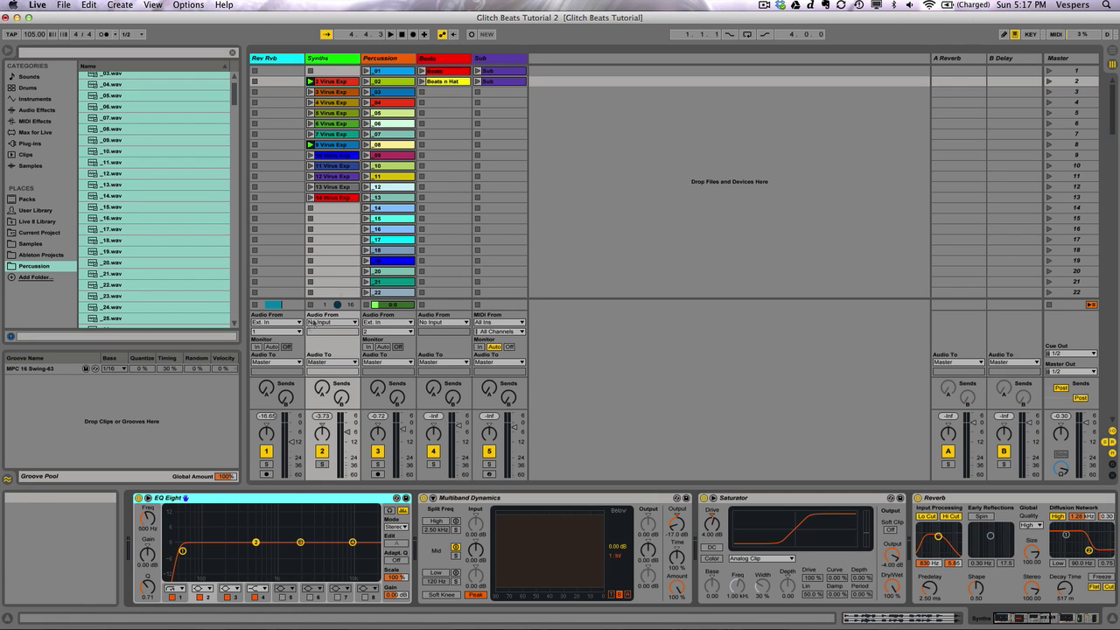
click(477, 71)
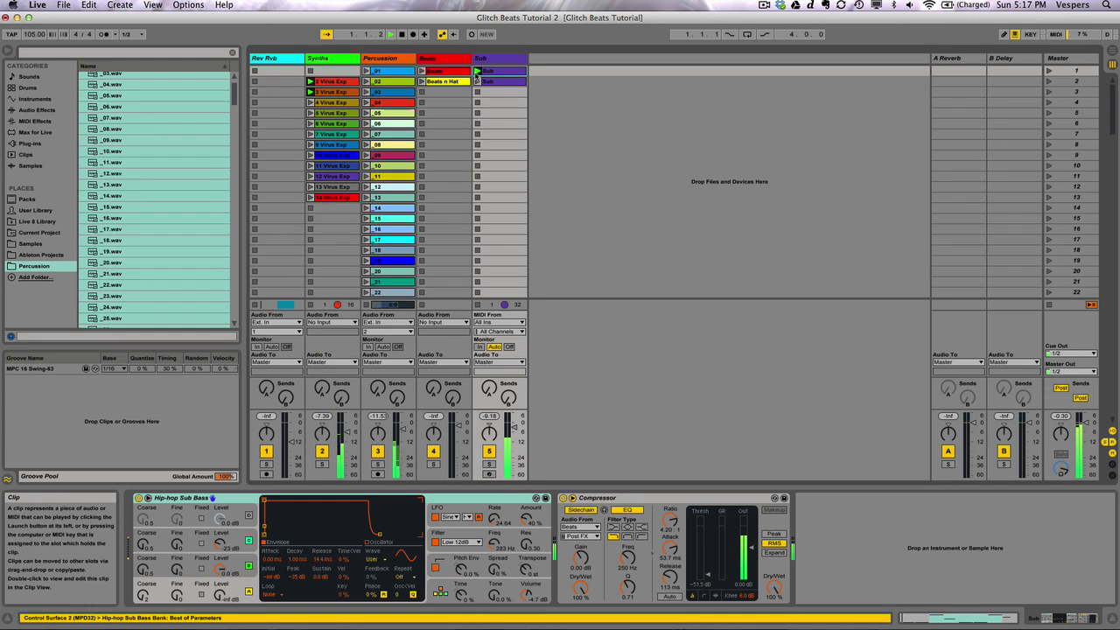
Examine the first EQ Eight, Multiband Dynamics, Saturator and Reverb in the Synths track's device chain.
click(334, 62)
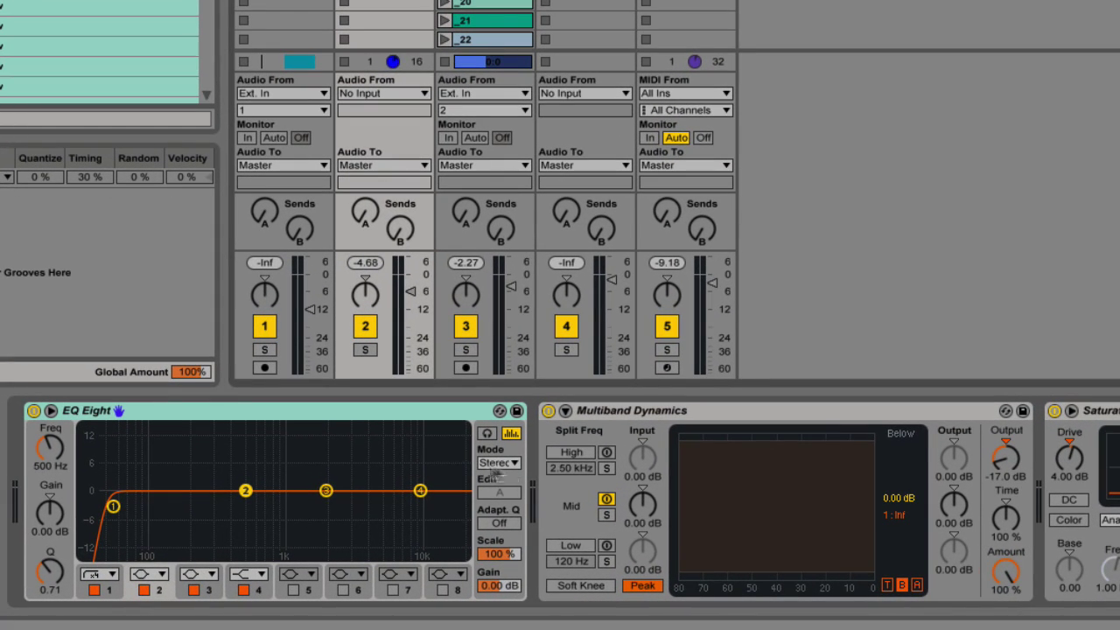
click(688, 413)
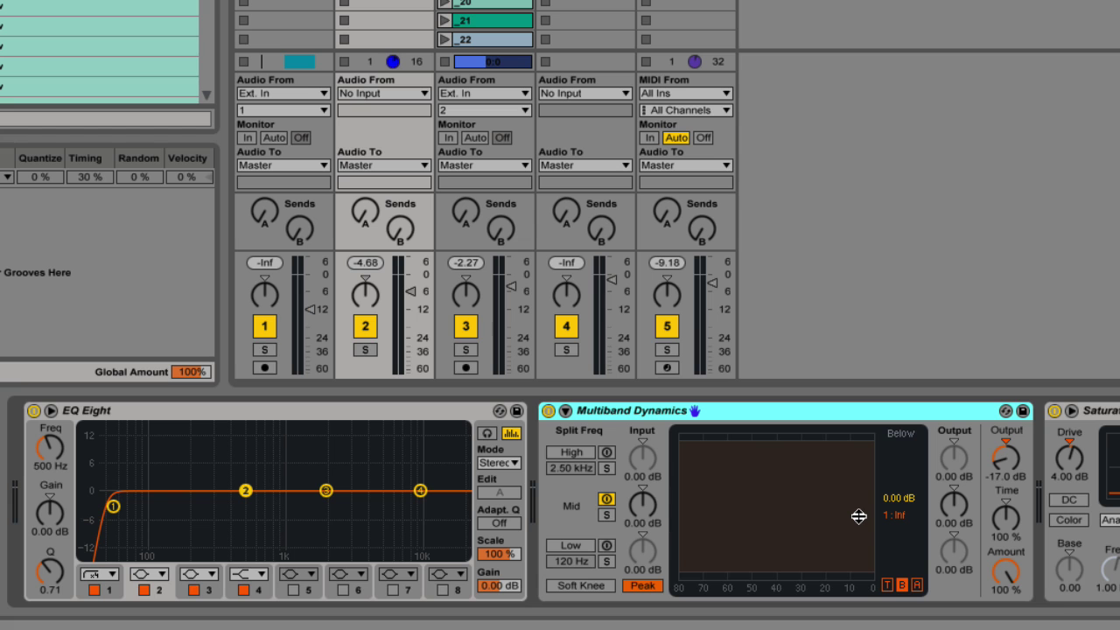
scroll(858, 516, right, 5)
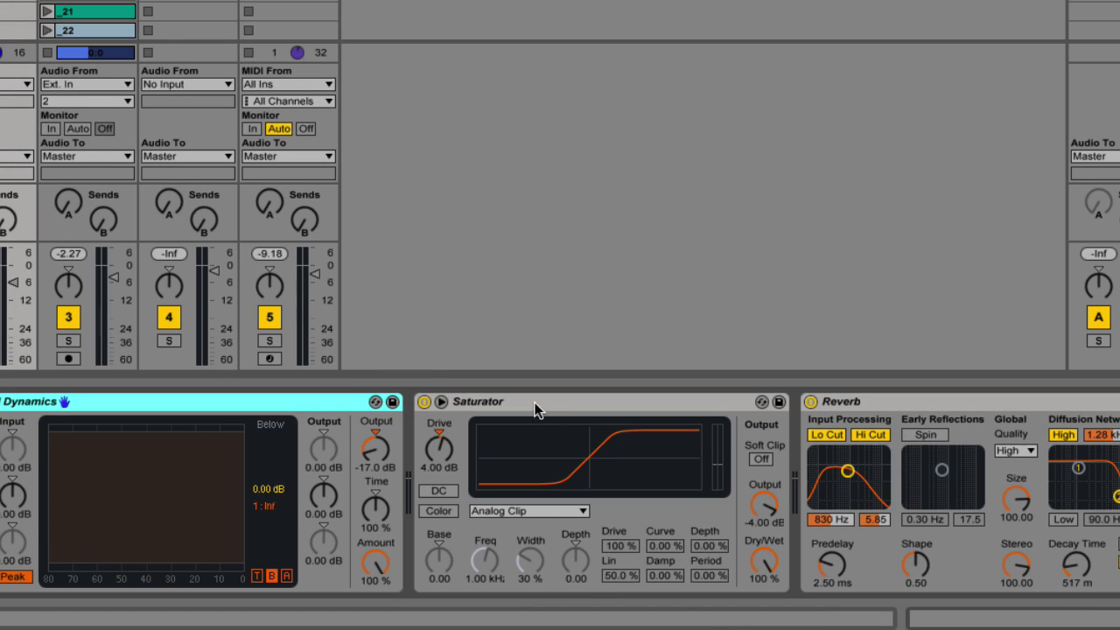
click(536, 404)
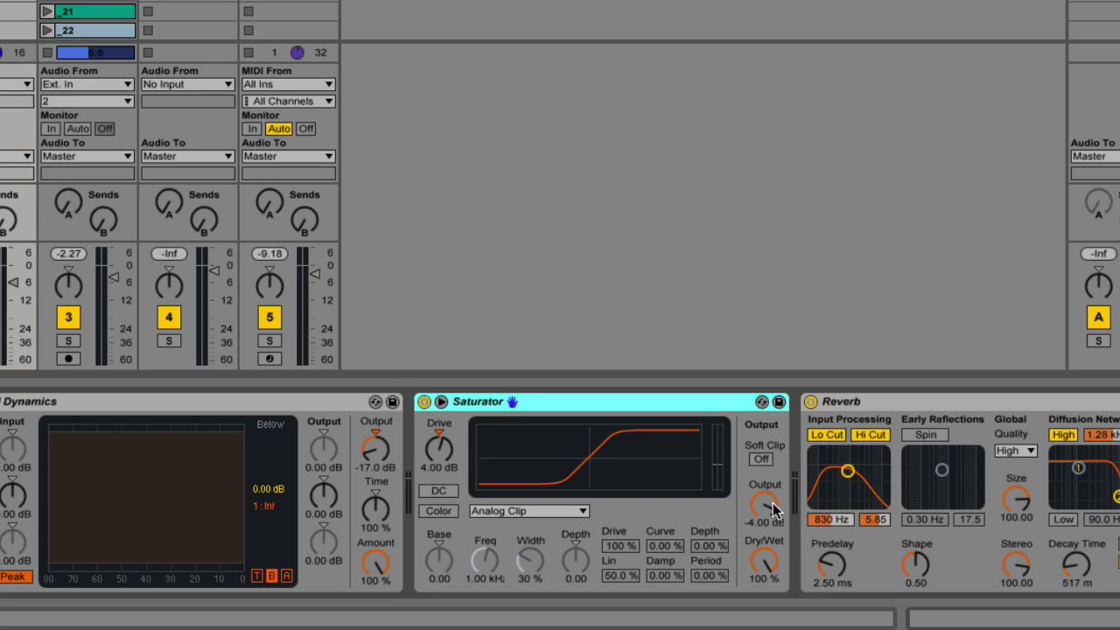
scroll(771, 503, right, 5)
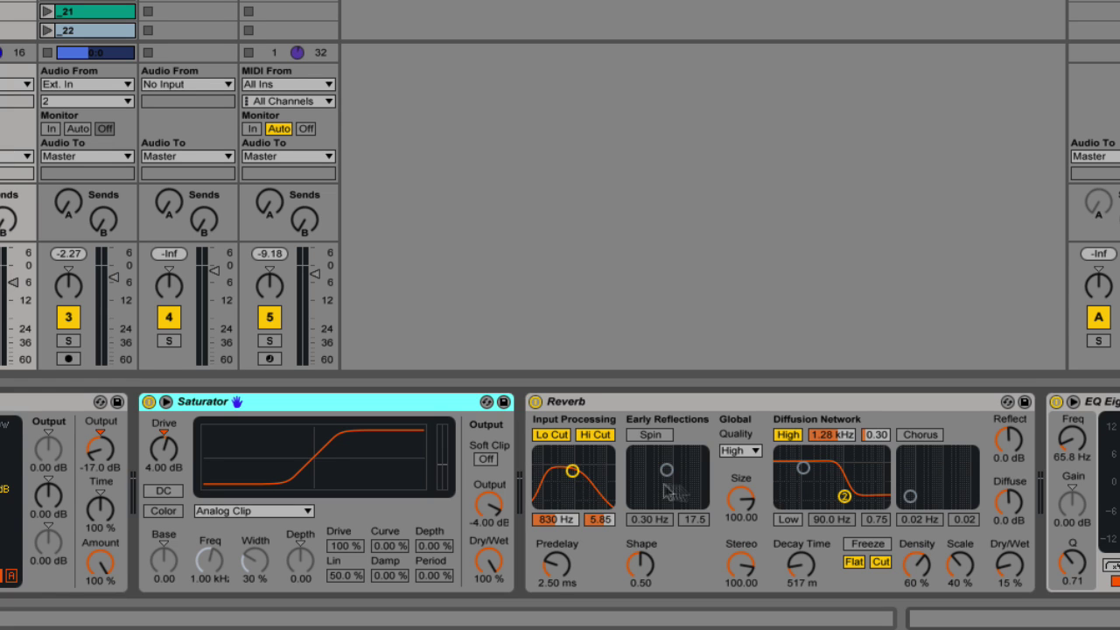
scroll(708, 490, right, 5)
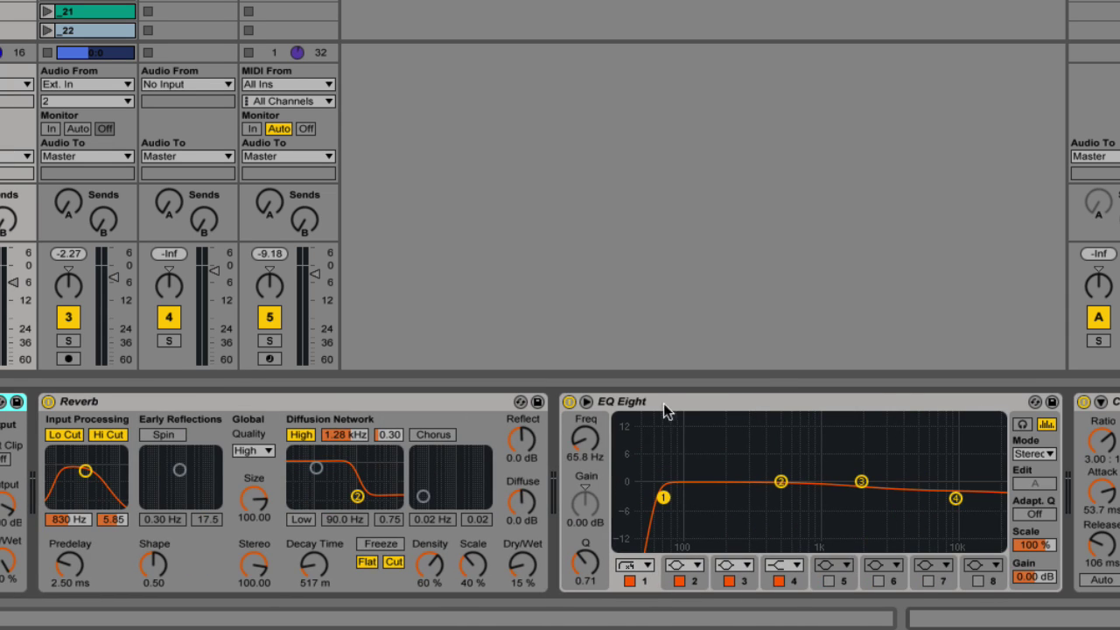
Examine the Synths chain's second EQ Eight, its Compressor during playback, and the Compressor sidechained from Beats.
click(665, 406)
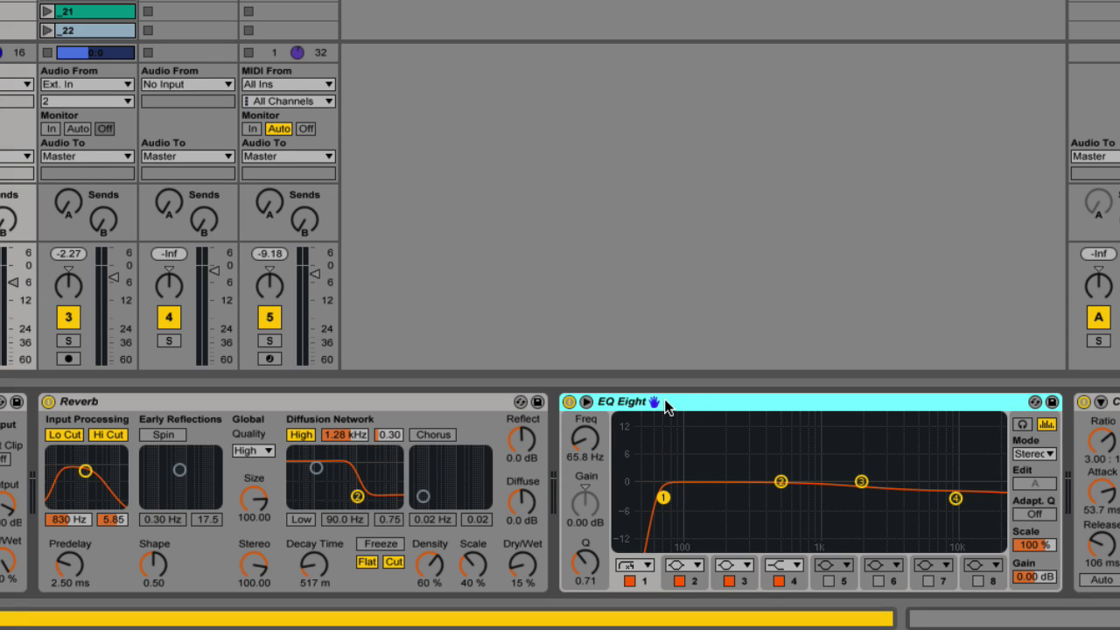
scroll(525, 473, right, 5)
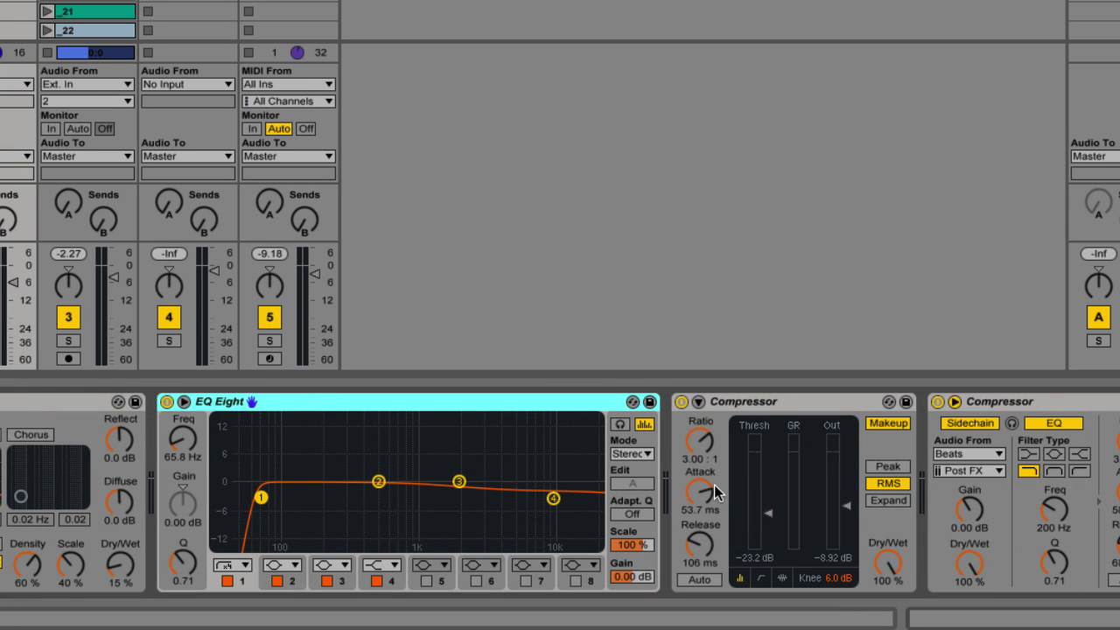
click(762, 403)
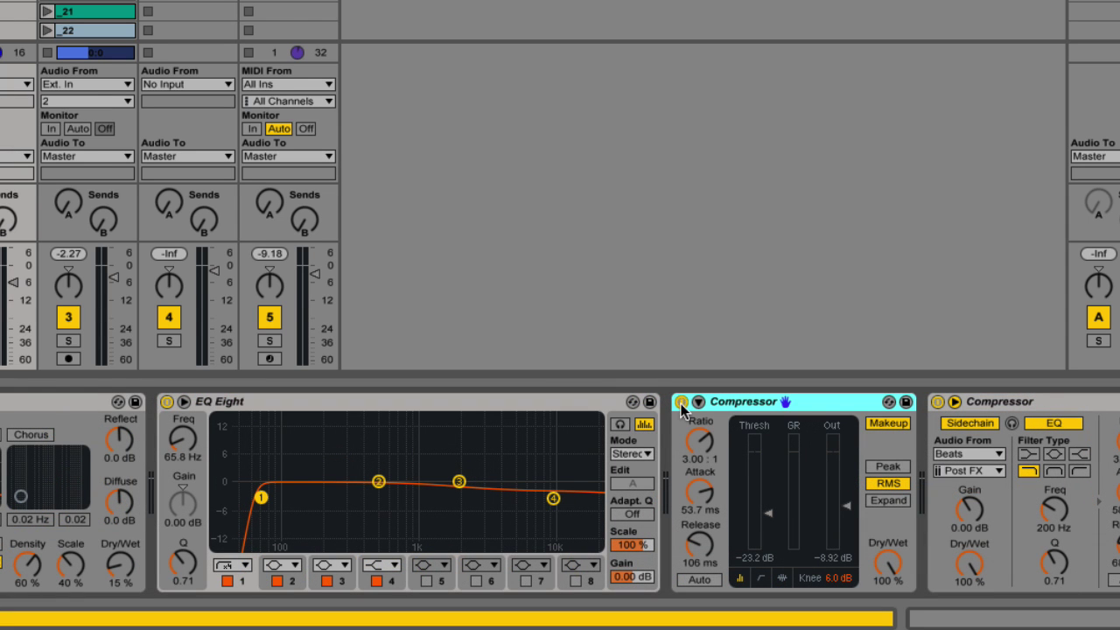
key(space)
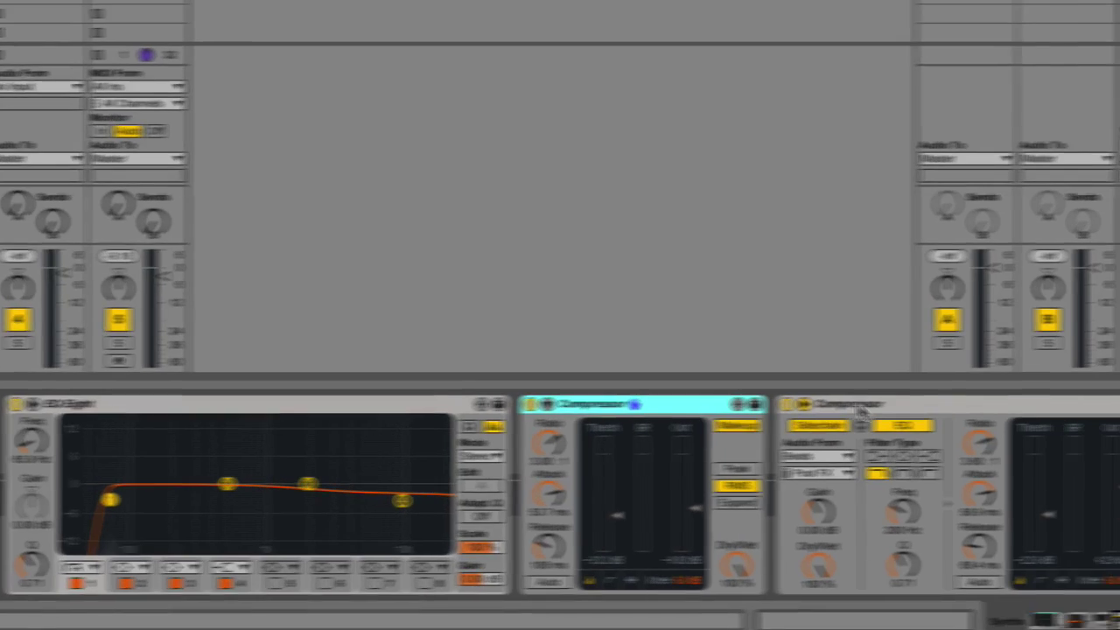
click(1012, 404)
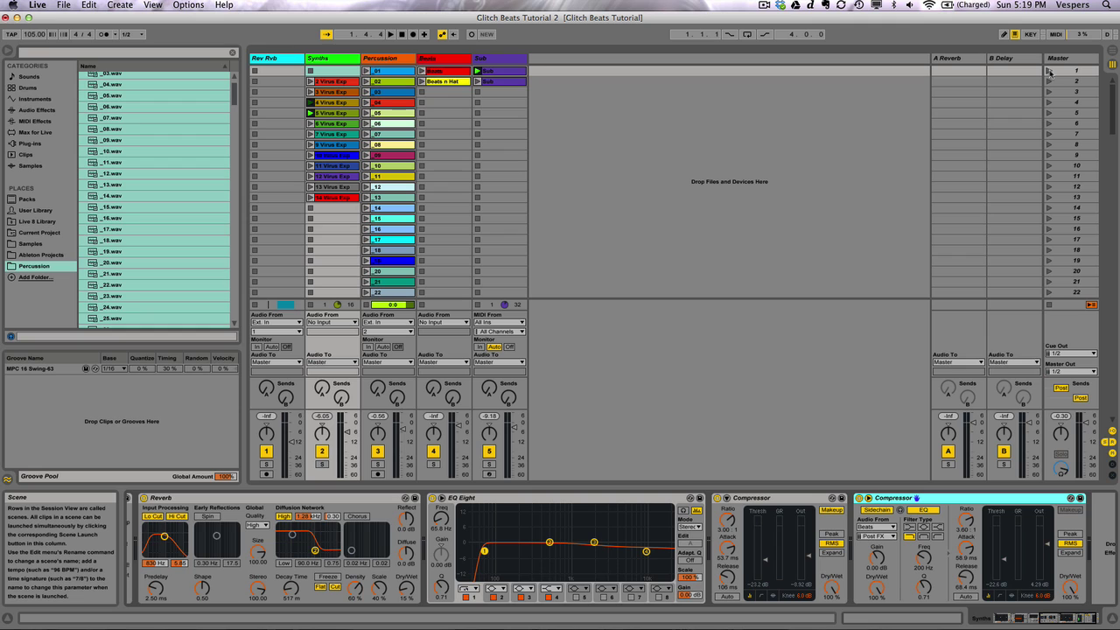
Play scenes 1 and 2 to hear the combined tracks, and switch to the Arrangement View.
click(1049, 71)
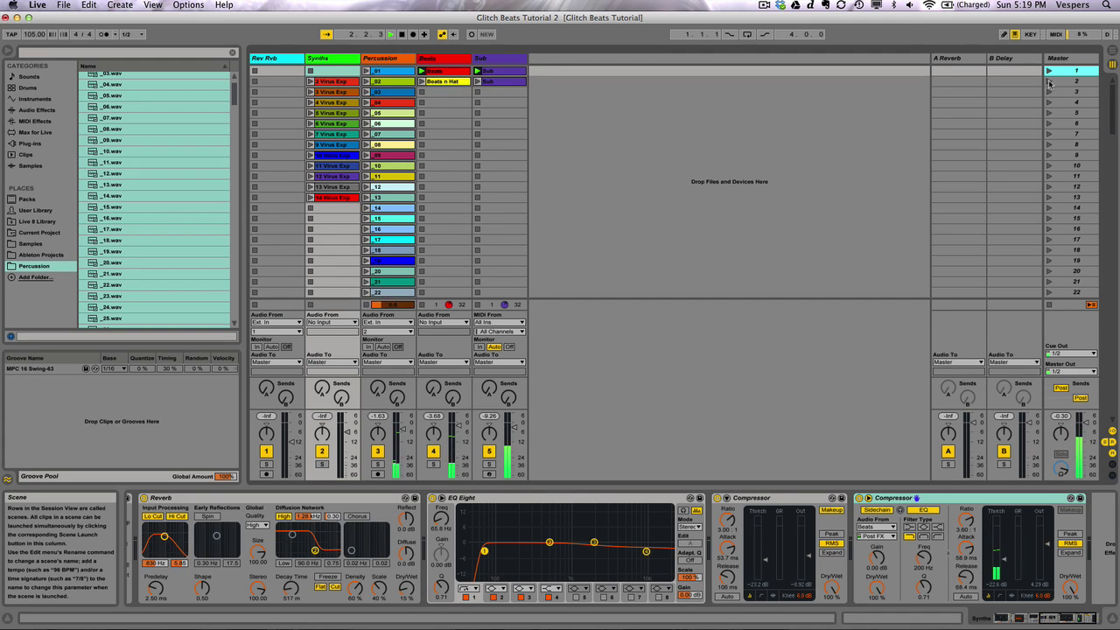
click(1050, 81)
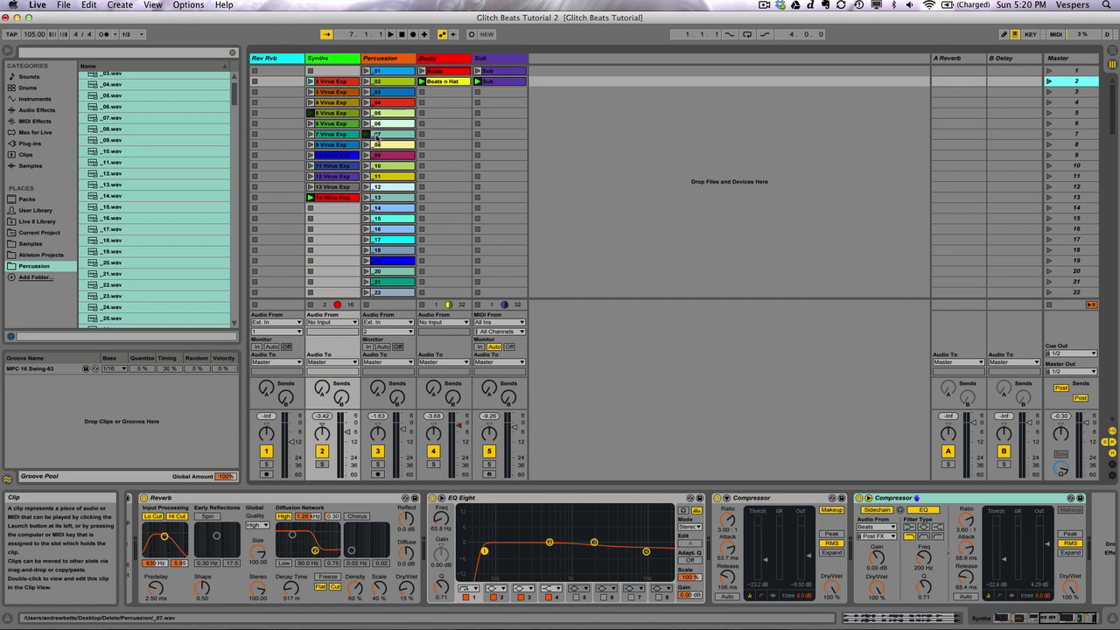
key(Tab)
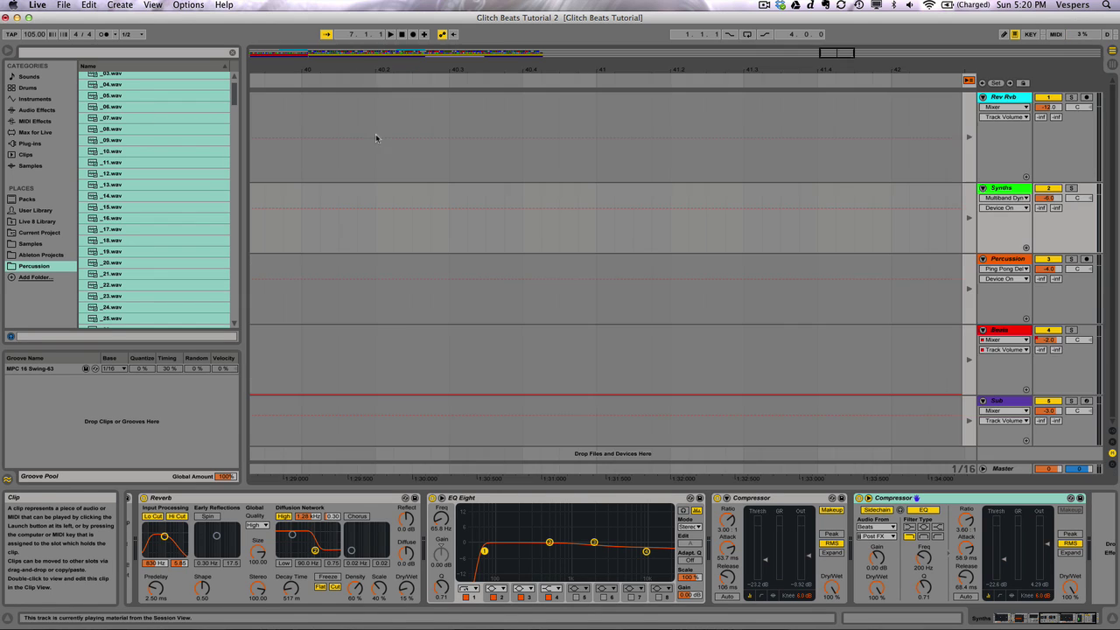
Stop playback and switch all tracks back from Session clips to the recorded Arrangement material.
drag(316, 70, 462, 44)
click(402, 34)
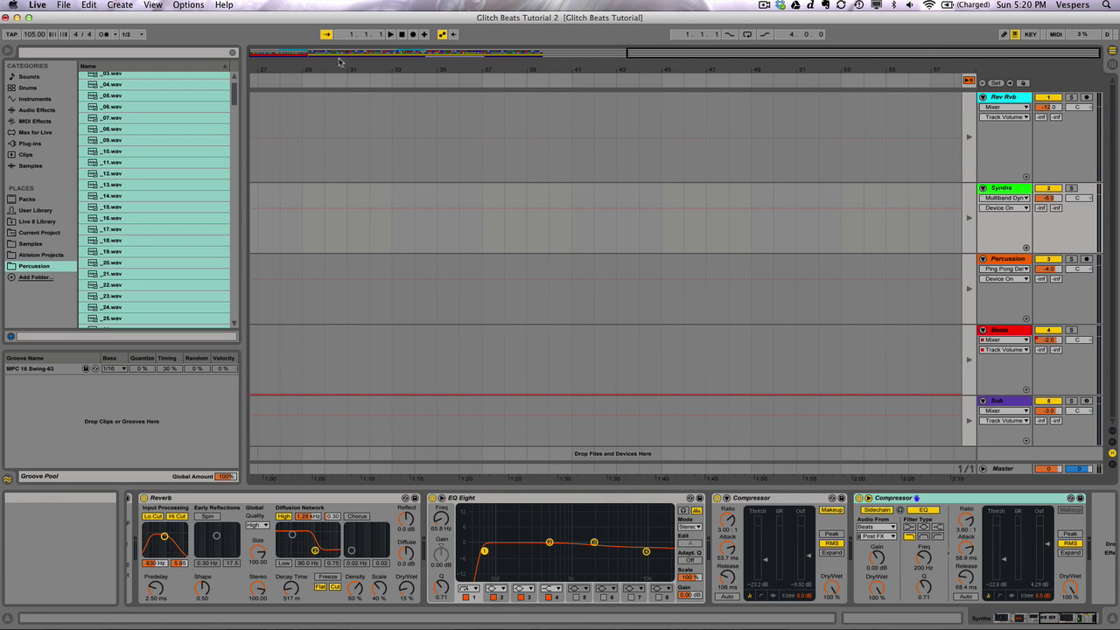
drag(311, 74, 670, 160)
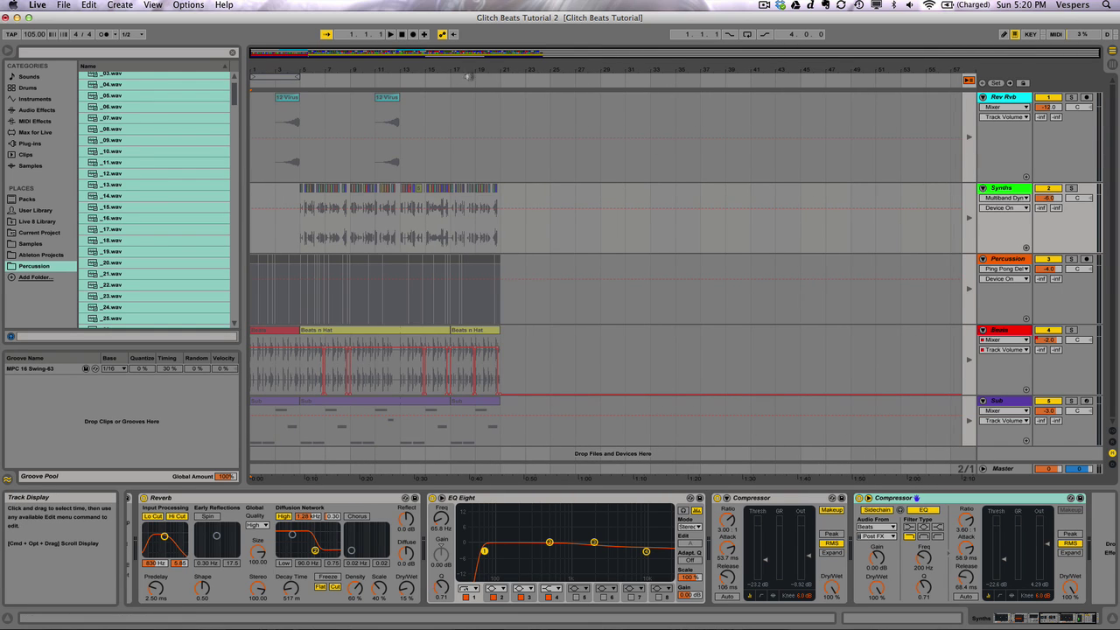
click(968, 80)
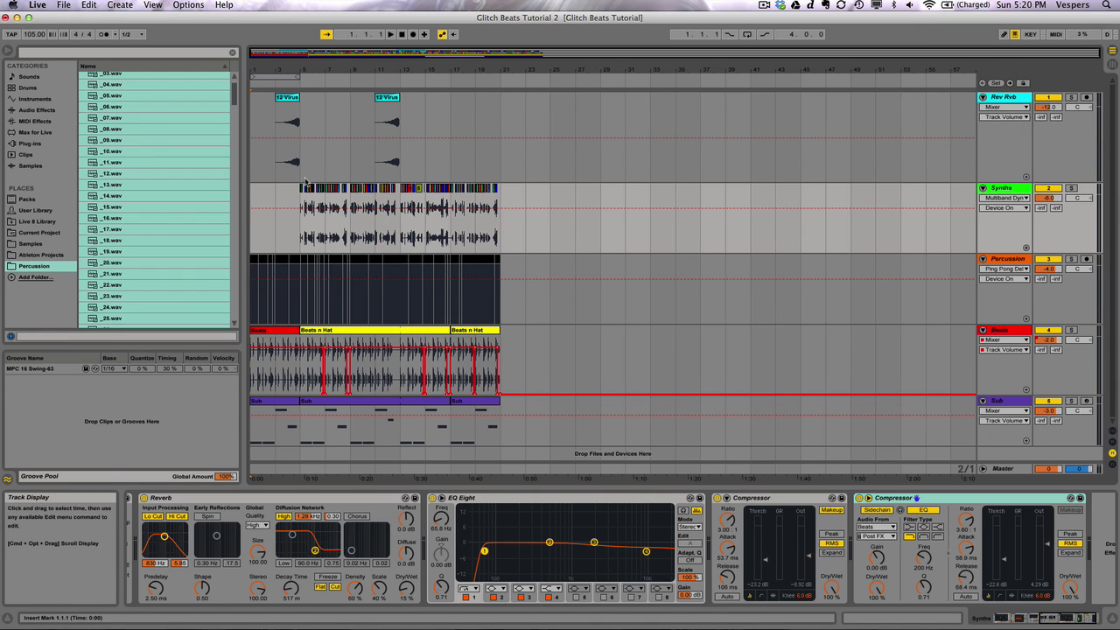
Examine the Percussion clips in the opening bars, and play the arrangement from bar 5, where the Synths clips begin.
drag(254, 66, 255, 199)
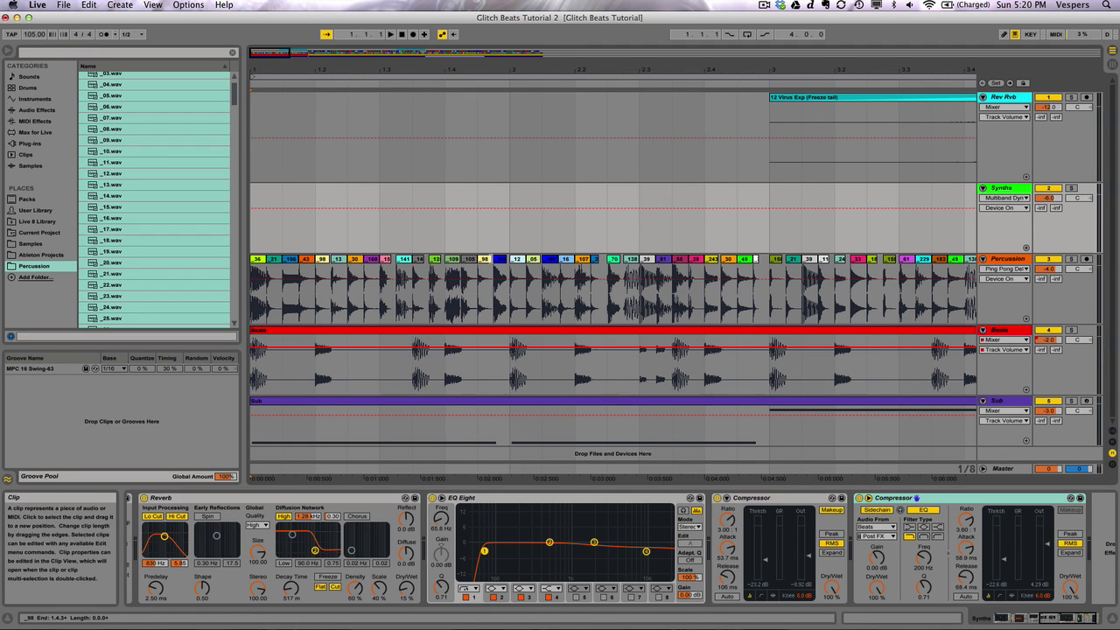
drag(255, 72, 254, 54)
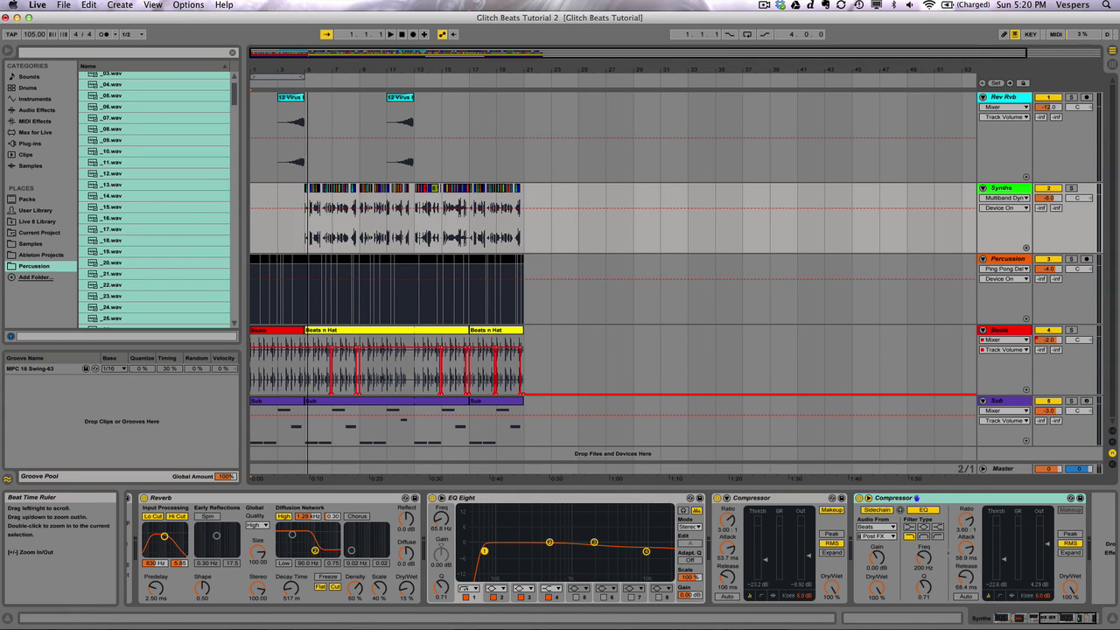
drag(311, 66, 311, 84)
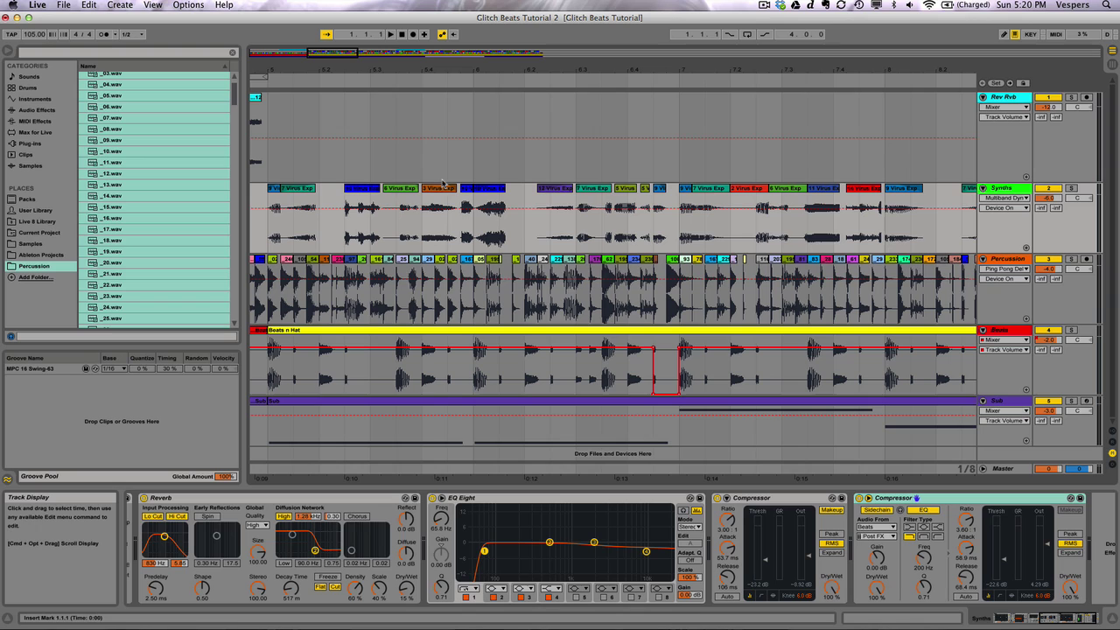
drag(379, 68, 379, 61)
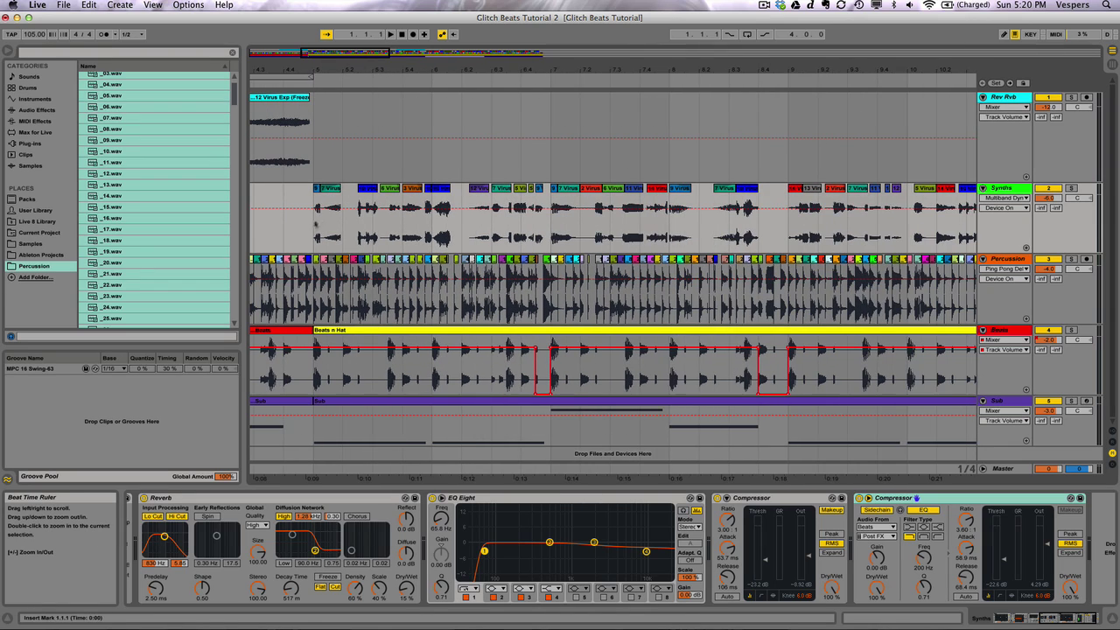
click(315, 229)
key(space)
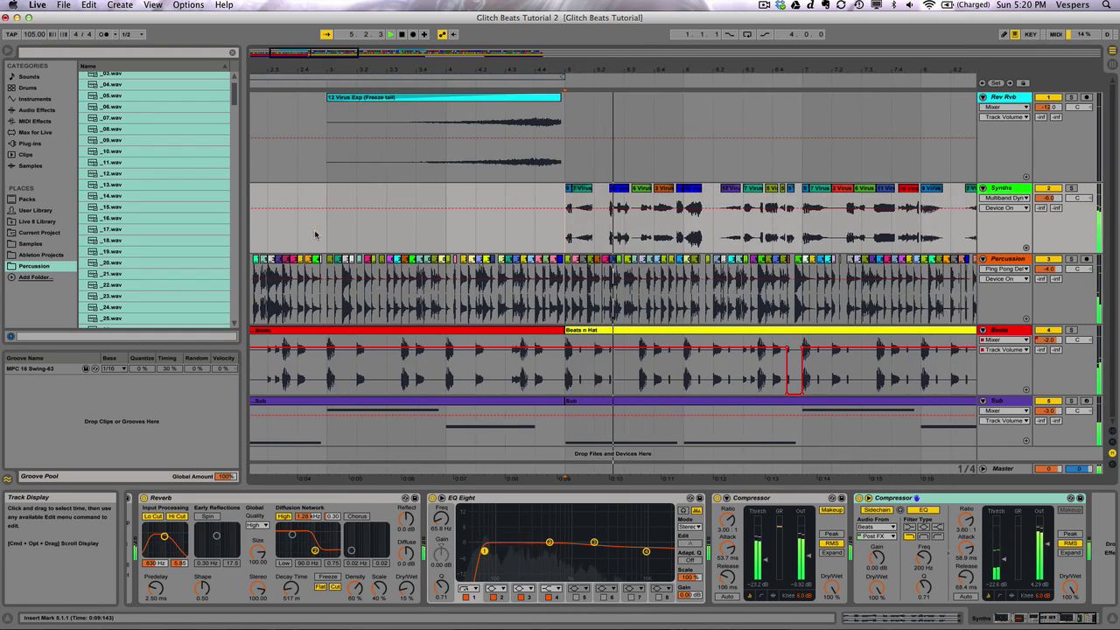